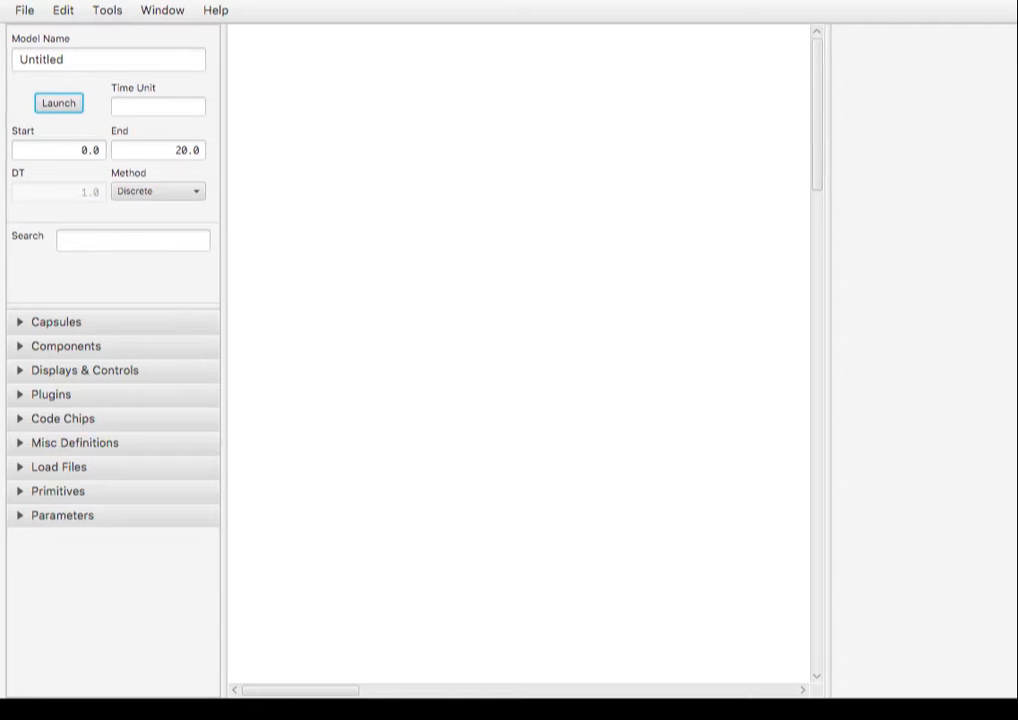
Add a State component to the middle of the empty canvas and name it P
{"action": "left_click", "coordinate": [96, 350]}
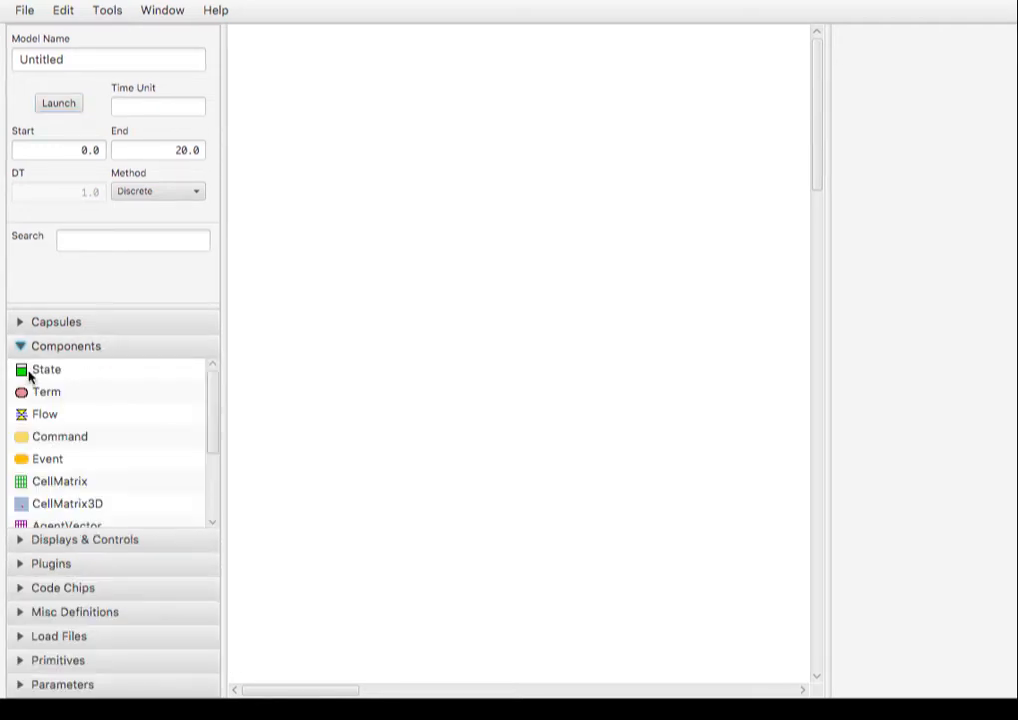
{"action": "left_click", "coordinate": [20, 373]}
{"action": "left_click_drag", "start_coordinate": [20, 373], "coordinate": [586, 358]}
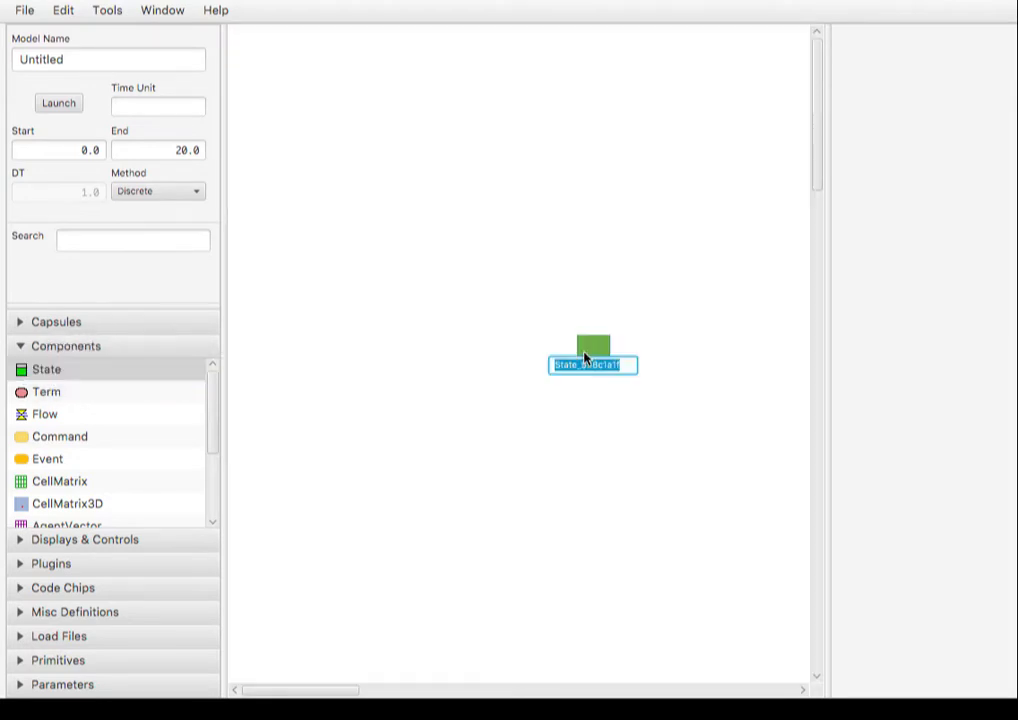
{"action": "type", "text": "P"}
{"action": "key", "text": "Return"}
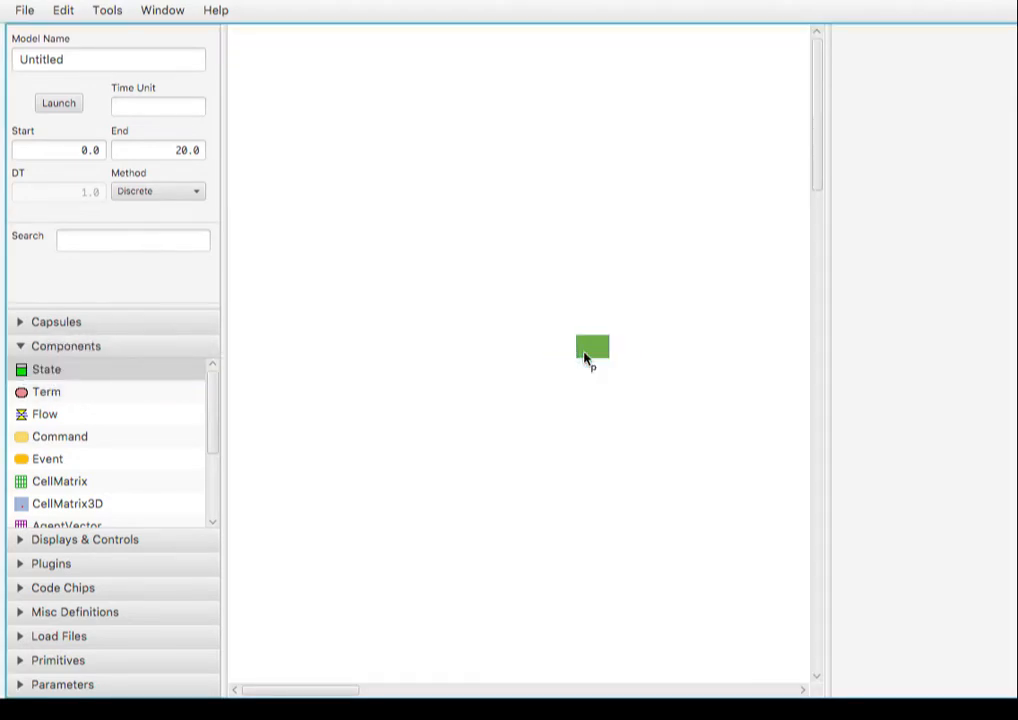
Add a Flow component named change_P beside state P and attach its outflow end to P
{"action": "left_click", "coordinate": [22, 416]}
{"action": "left_click_drag", "start_coordinate": [22, 416], "coordinate": [448, 355]}
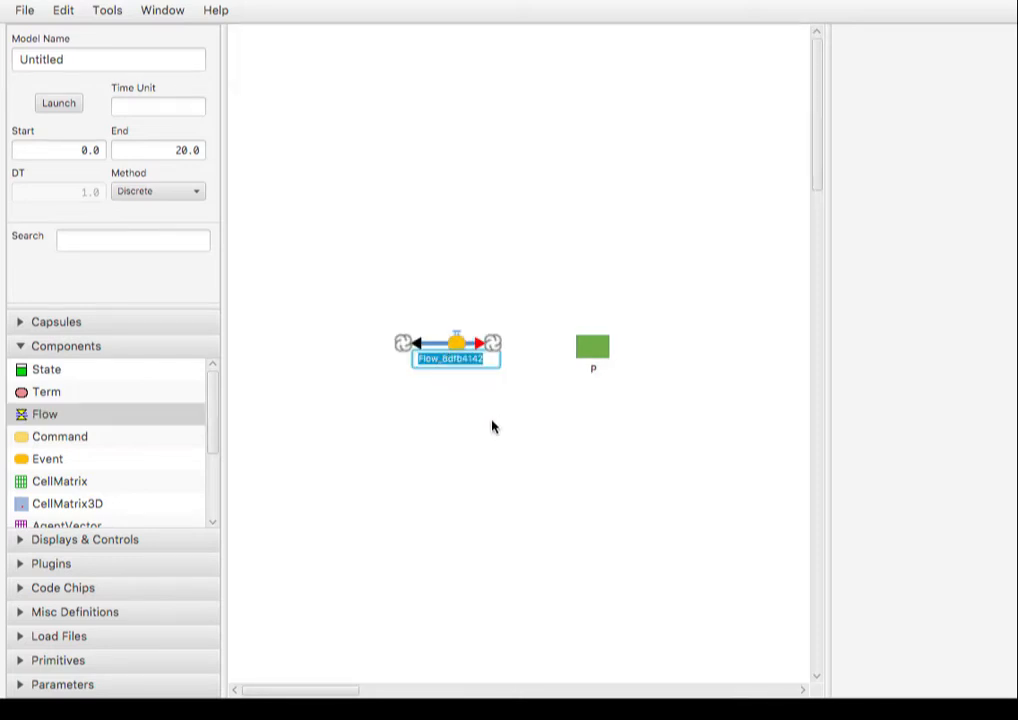
{"action": "type", "text": "chang"}
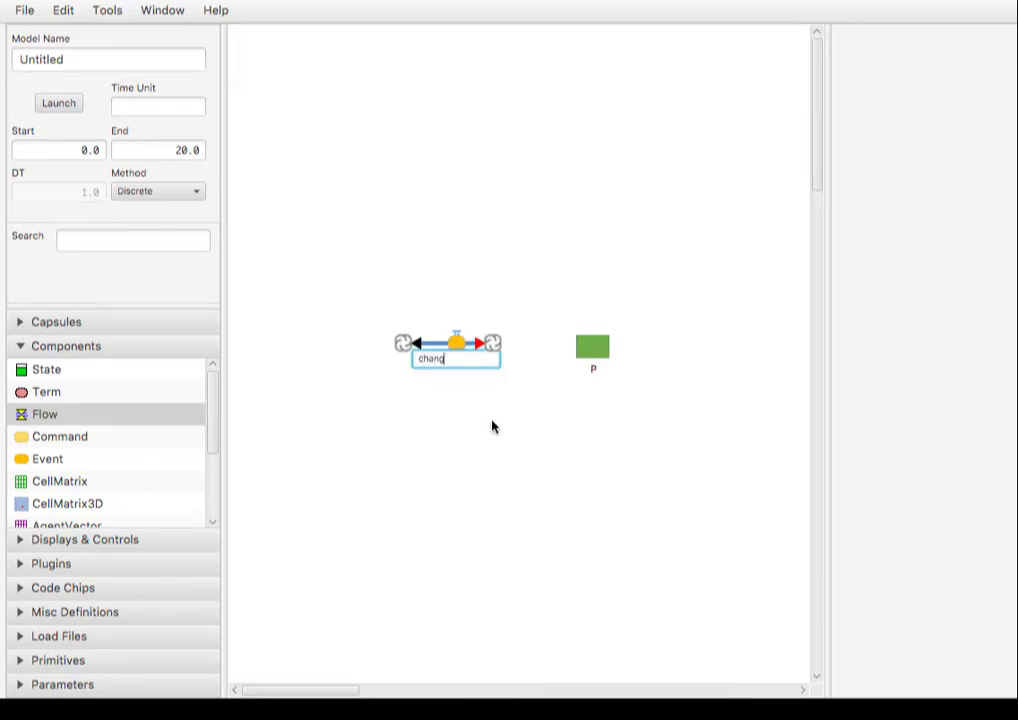
{"action": "type", "text": "e,P"}
{"action": "key", "text": "Return"}
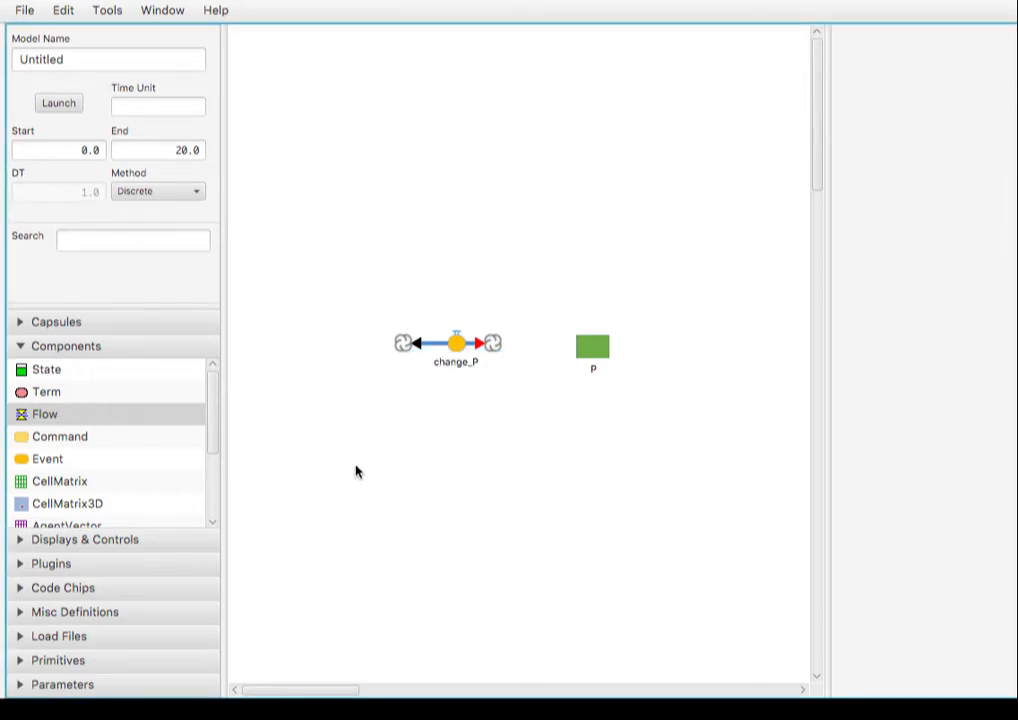
{"action": "left_click_drag", "start_coordinate": [492, 343], "coordinate": [591, 345]}
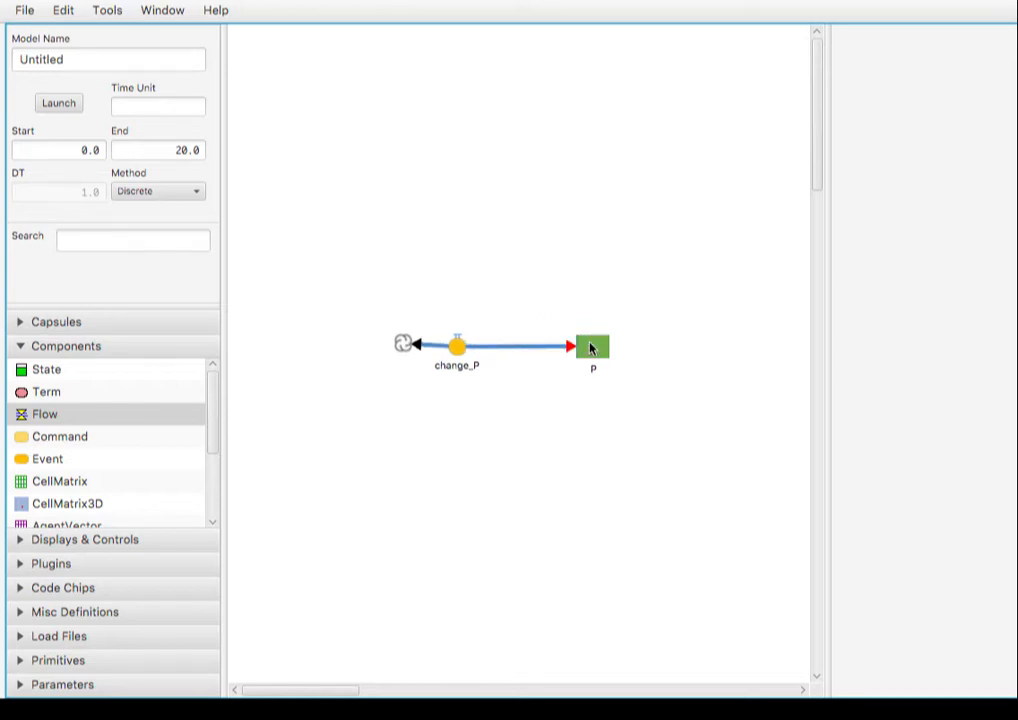
Place two Slider controls side by side above the flow, naming them r and K
{"action": "left_click", "coordinate": [21, 346]}
{"action": "left_click", "coordinate": [22, 372]}
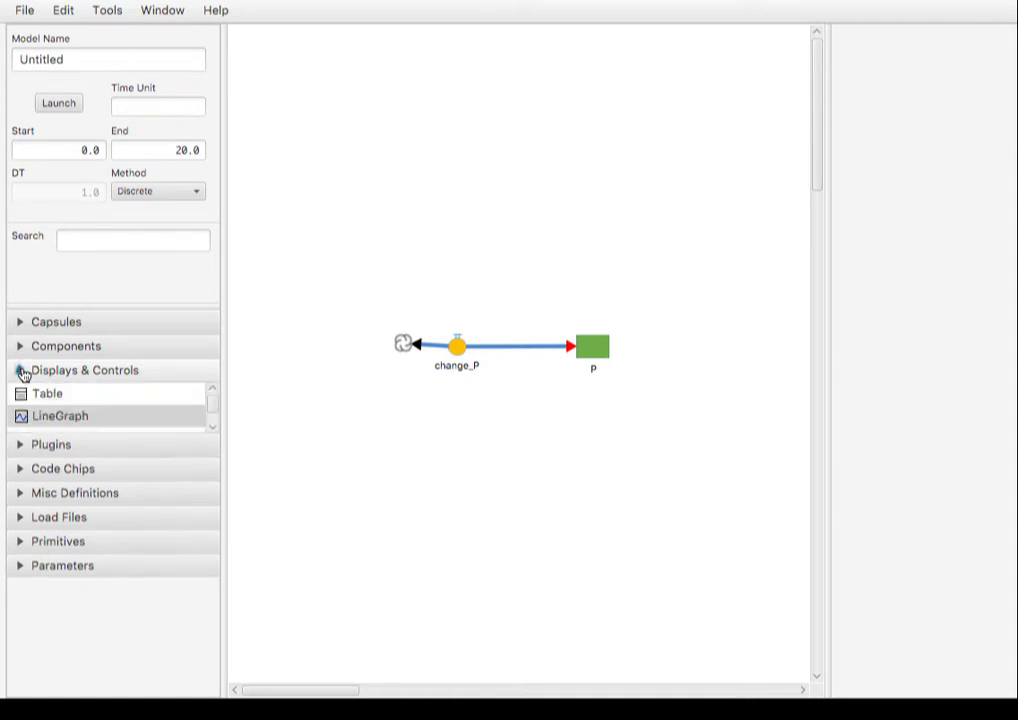
{"action": "scroll", "coordinate": [61, 470], "scroll_direction": "down", "scroll_amount": 1}
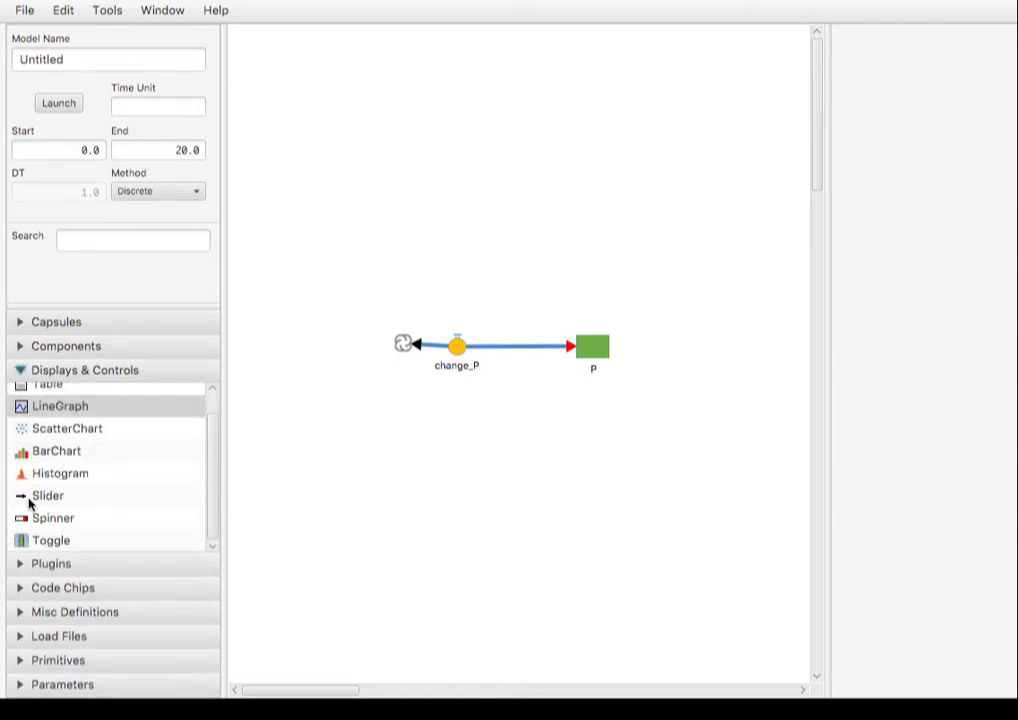
{"action": "left_click", "coordinate": [25, 497]}
{"action": "left_click_drag", "start_coordinate": [25, 497], "coordinate": [397, 240]}
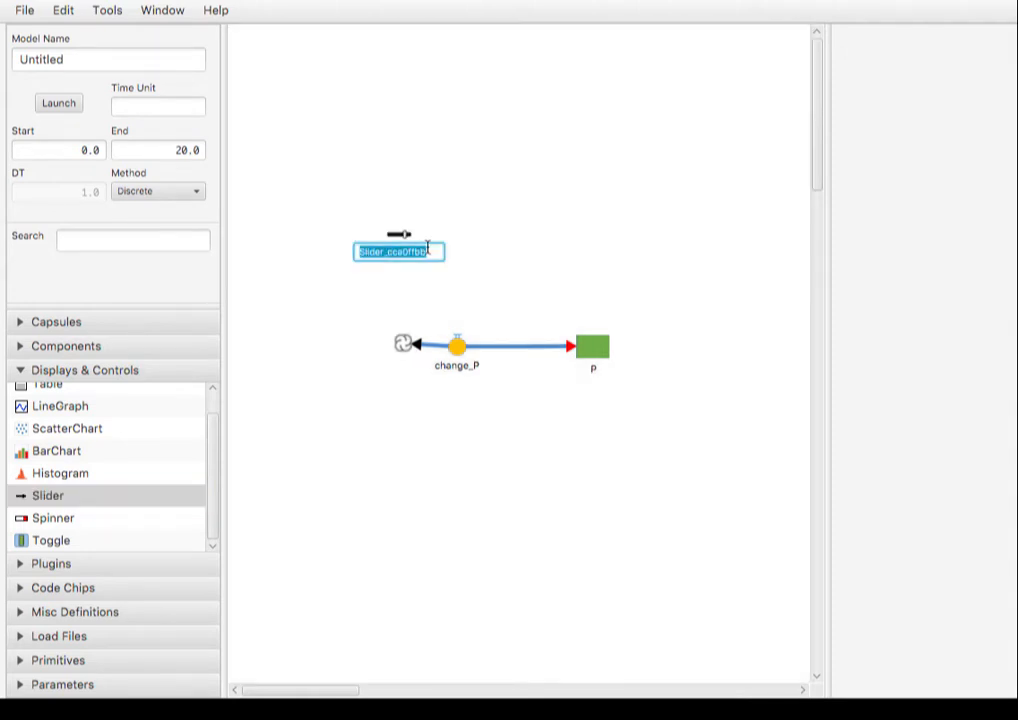
{"action": "type", "text": "r"}
{"action": "key", "text": "Return"}
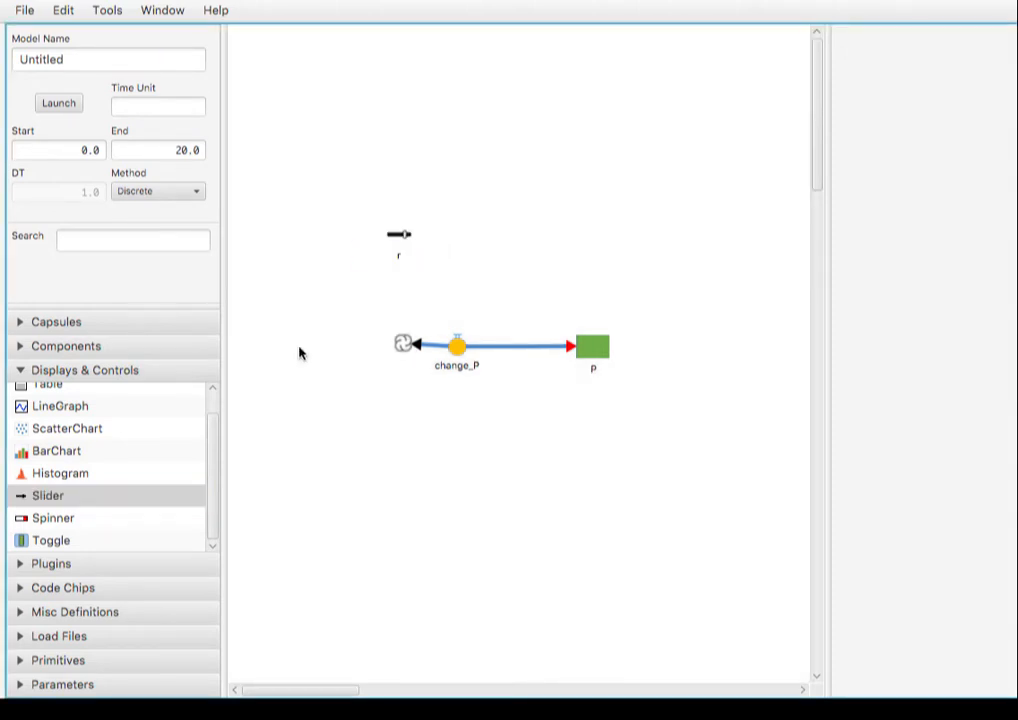
{"action": "left_click_drag", "start_coordinate": [54, 494], "coordinate": [510, 242]}
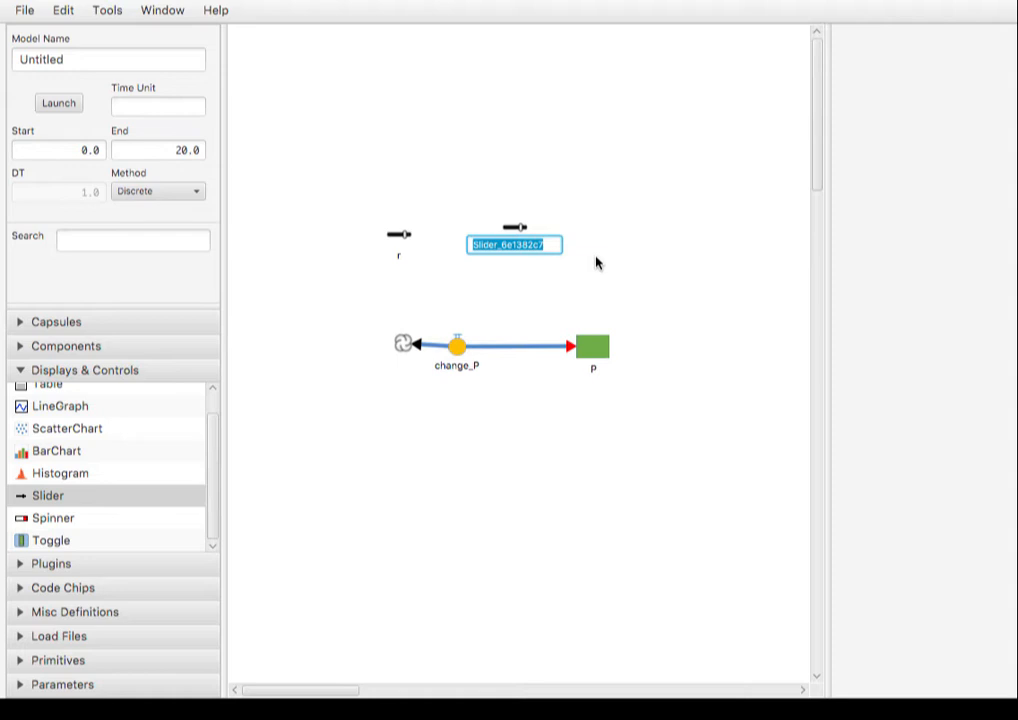
{"action": "type", "text": "K"}
{"action": "key", "text": "Return"}
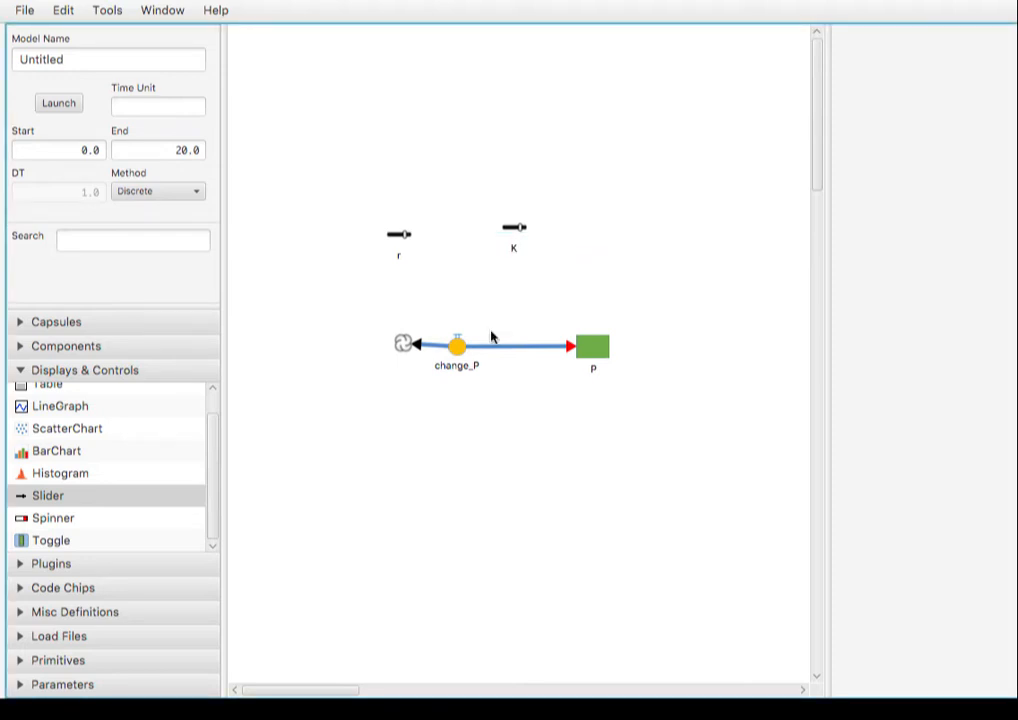
Place a third Slider control below the flow and state, and name it Init
{"action": "left_click", "coordinate": [24, 497]}
{"action": "left_click_drag", "start_coordinate": [24, 497], "coordinate": [542, 445]}
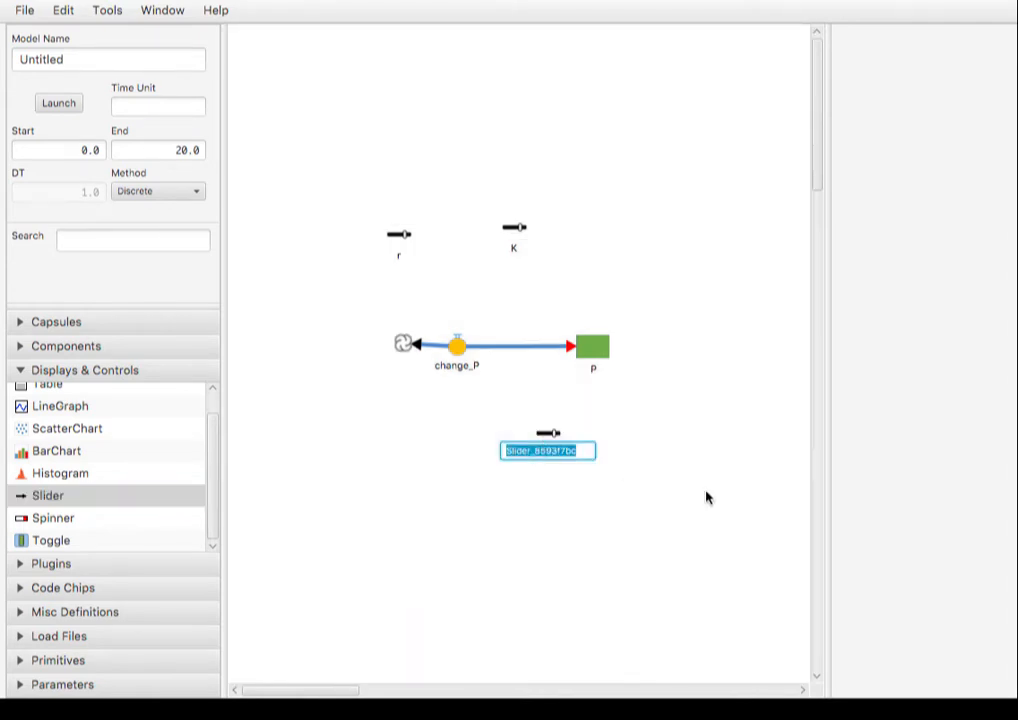
{"action": "type", "text": "In"}
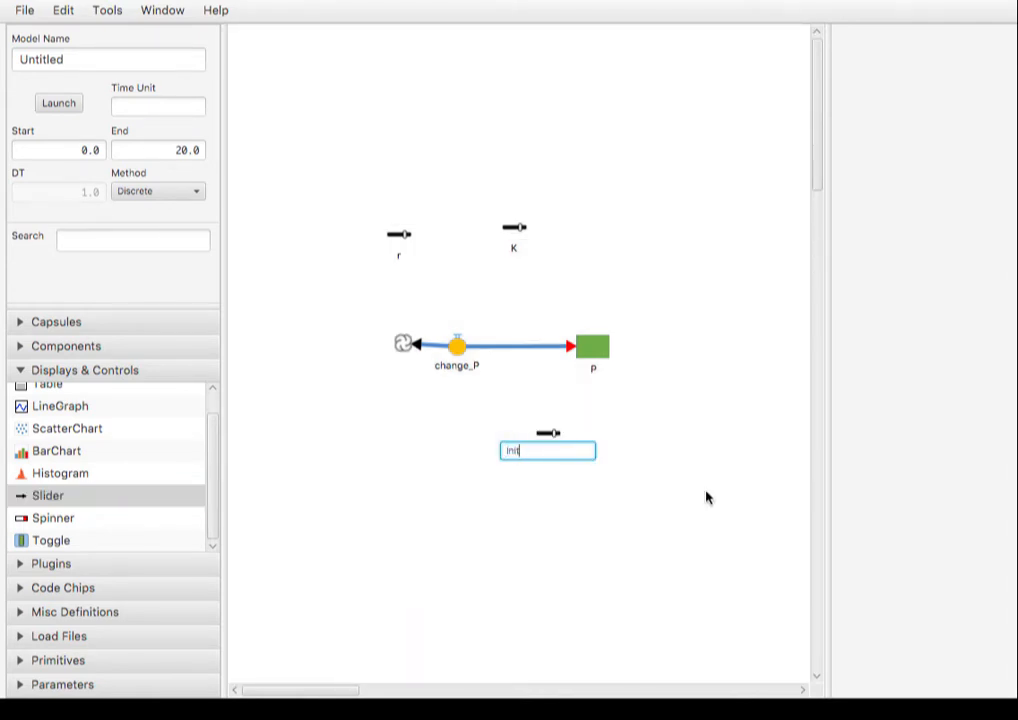
{"action": "type", "text": "it"}
{"action": "key", "text": "Return"}
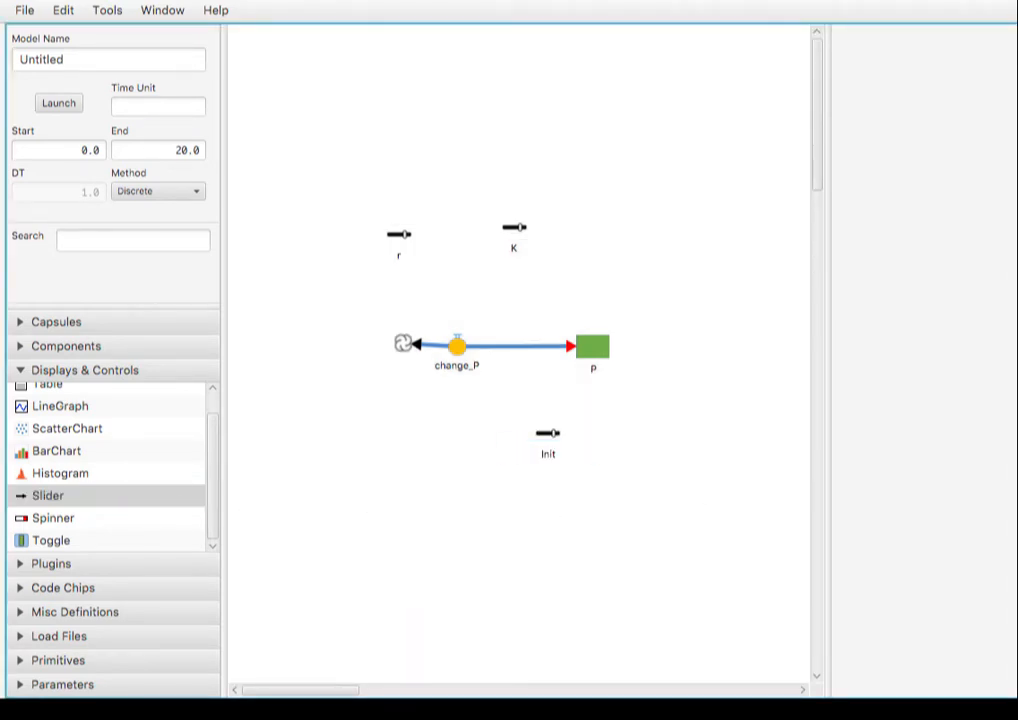
{"action": "left_click", "coordinate": [20, 370]}
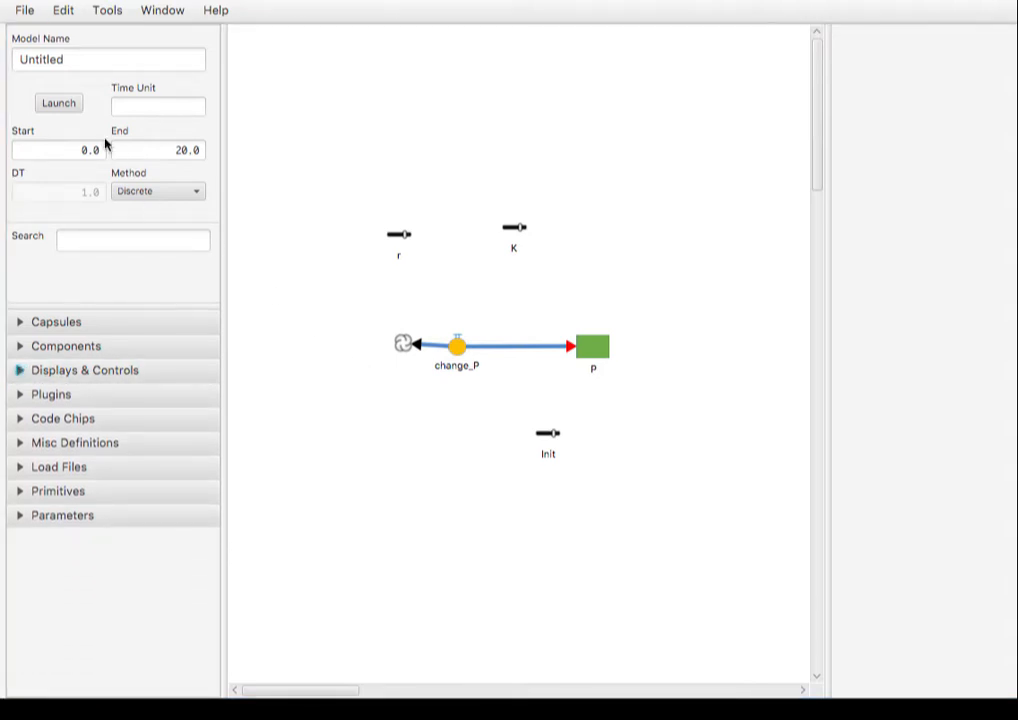
Name the model Logistic and save it as Logistic.nmd in the models folder
{"action": "double_click", "coordinate": [66, 59]}
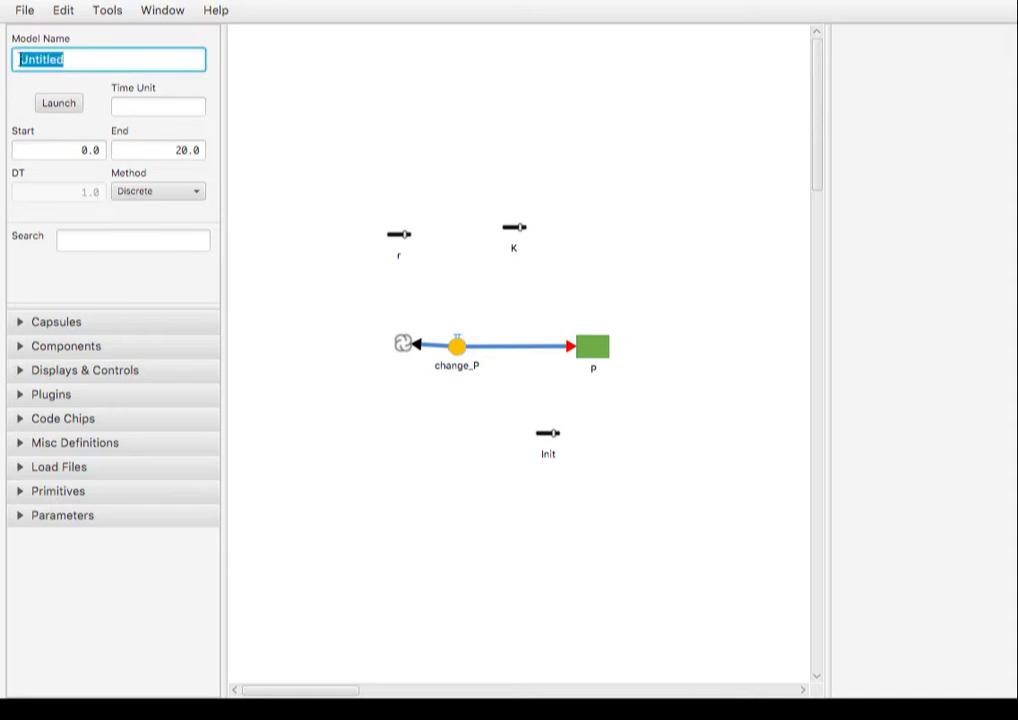
{"action": "type", "text": "Logistic"}
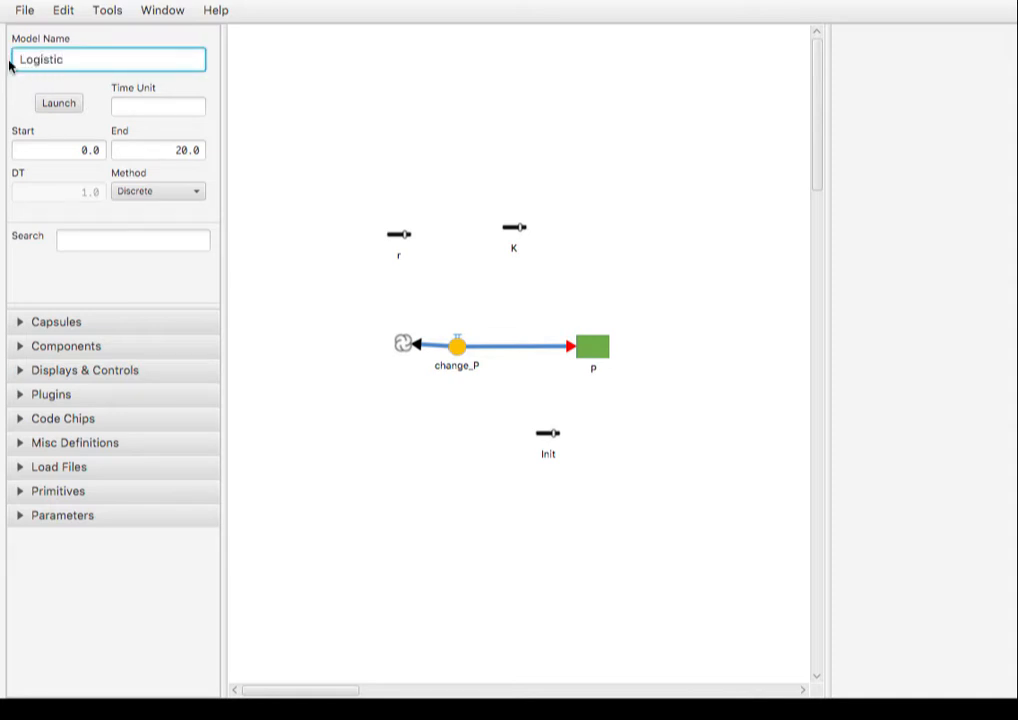
{"action": "left_click", "coordinate": [25, 11]}
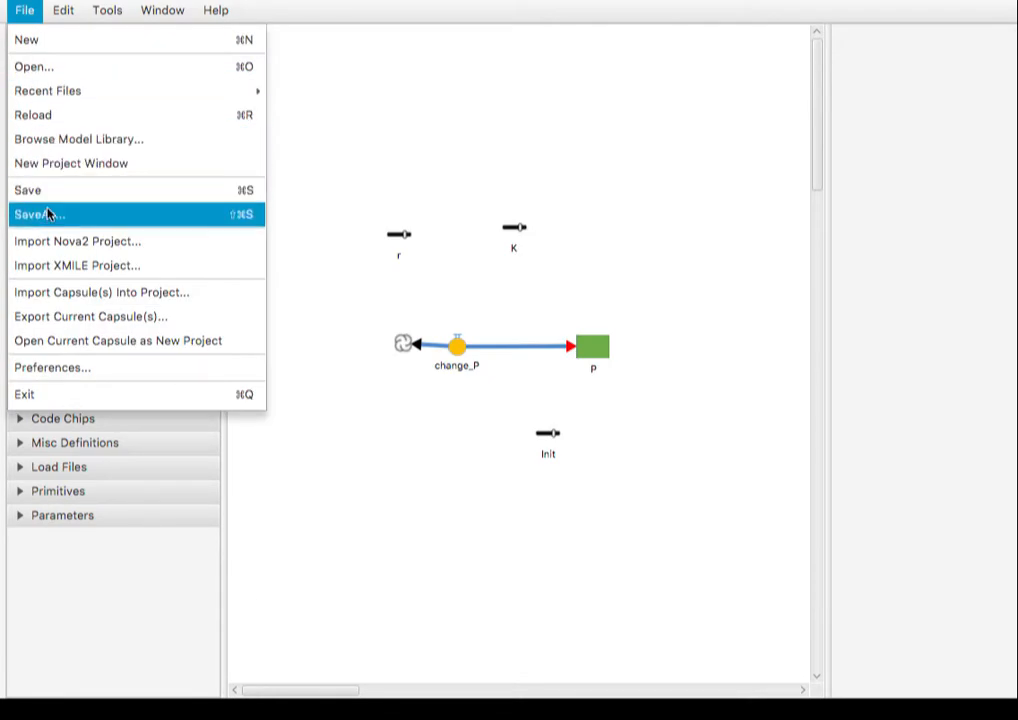
{"action": "left_click", "coordinate": [47, 214]}
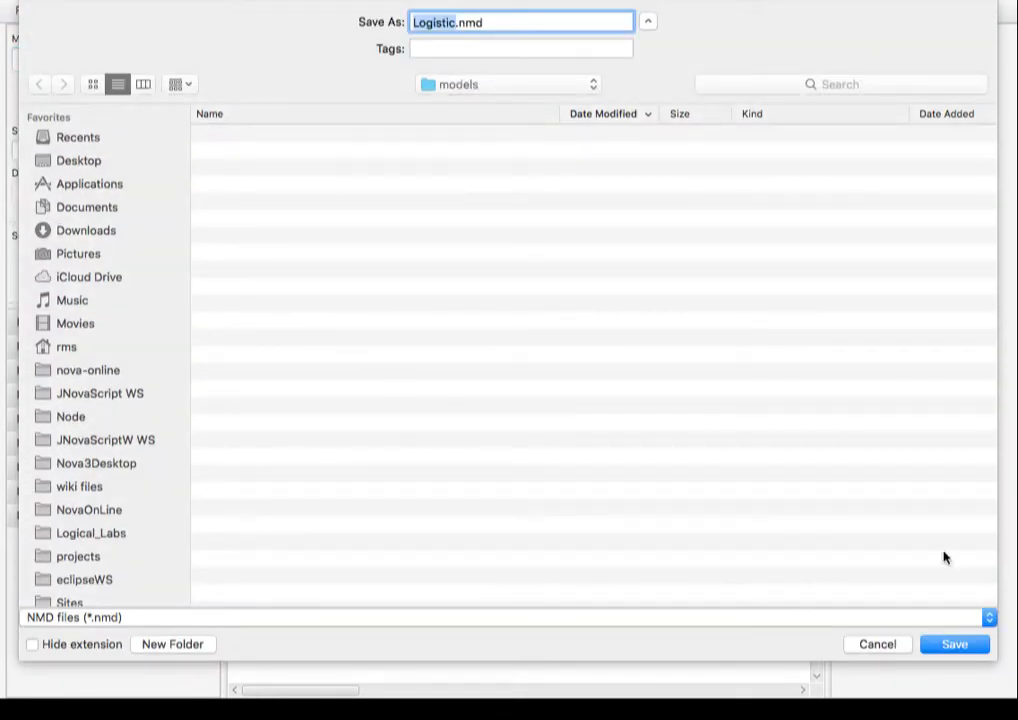
{"action": "left_click", "coordinate": [954, 645]}
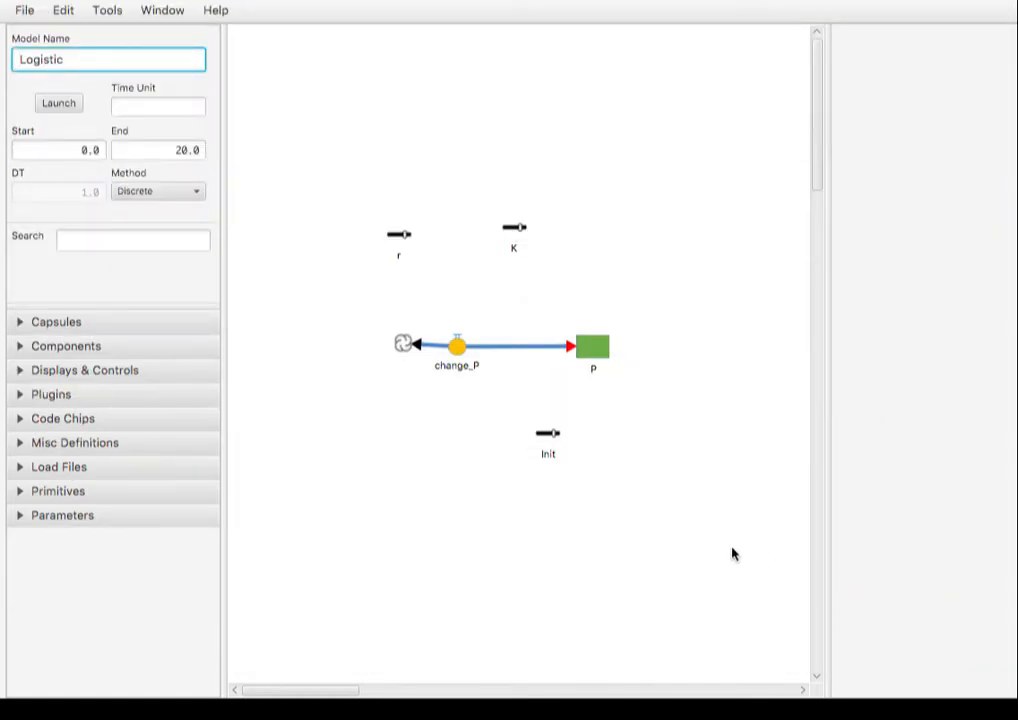
{"action": "key", "text": "alt"}
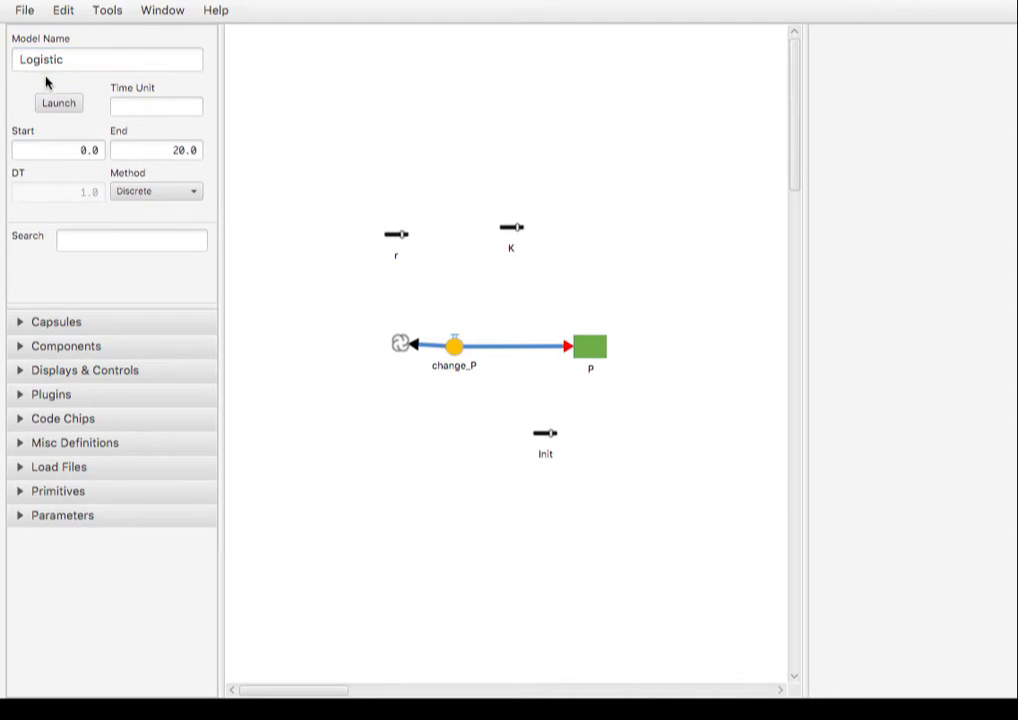
Add connectors from sliders r and K to the change_P flow
{"action": "left_click", "coordinate": [107, 10]}
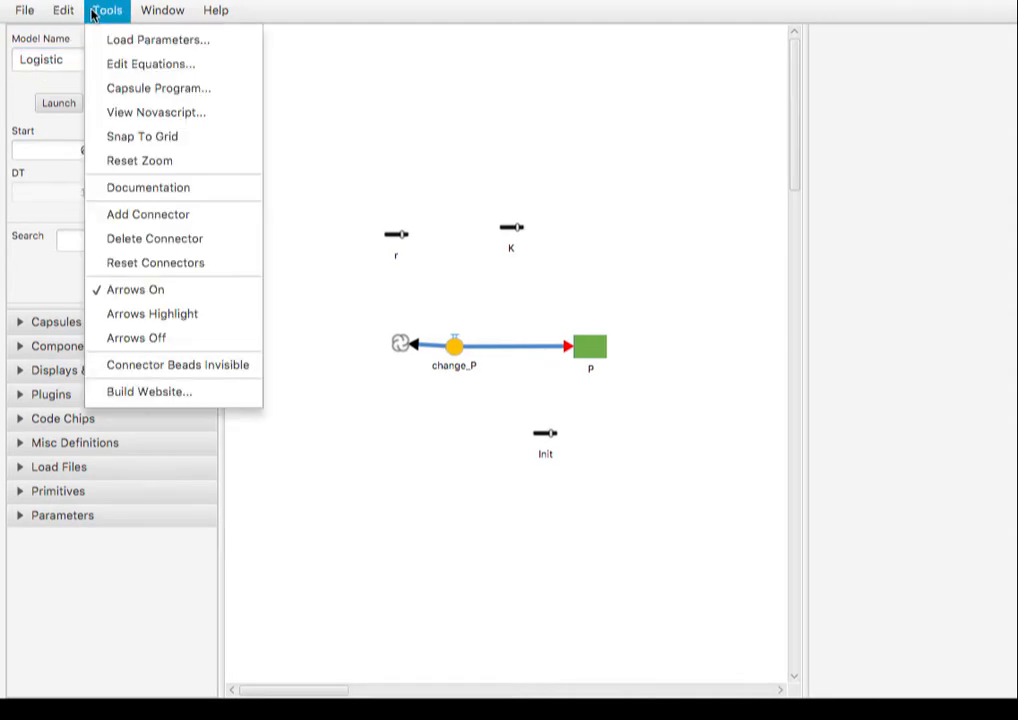
{"action": "left_click", "coordinate": [136, 214]}
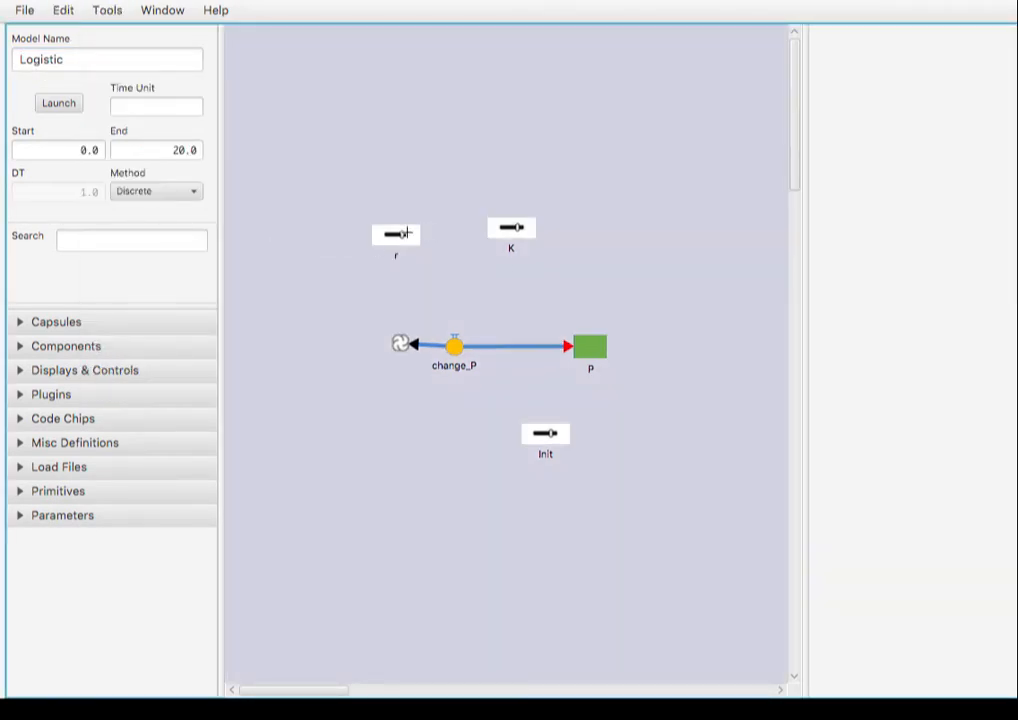
{"action": "left_click_drag", "start_coordinate": [402, 232], "coordinate": [454, 346]}
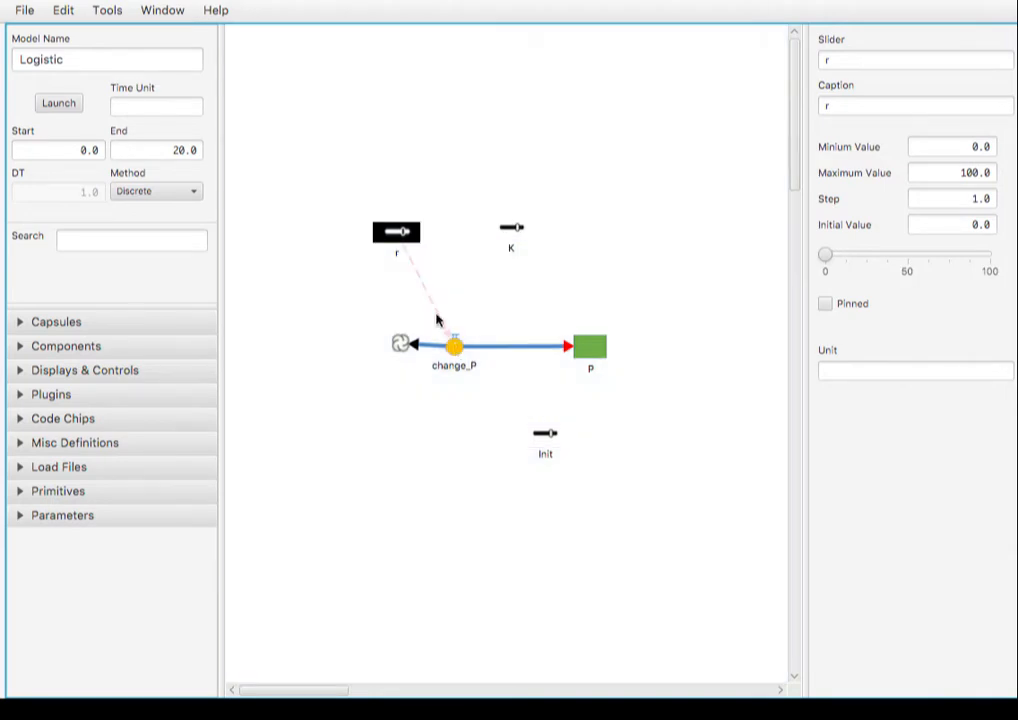
{"action": "left_click", "coordinate": [107, 10]}
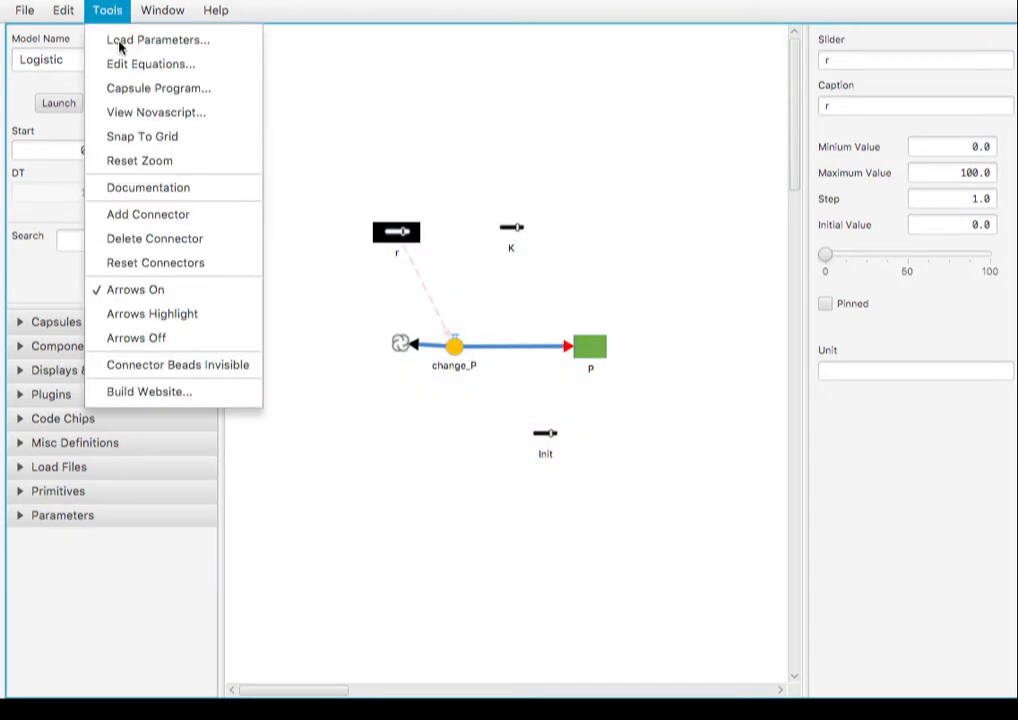
{"action": "left_click", "coordinate": [161, 214]}
{"action": "left_click_drag", "start_coordinate": [495, 234], "coordinate": [450, 347]}
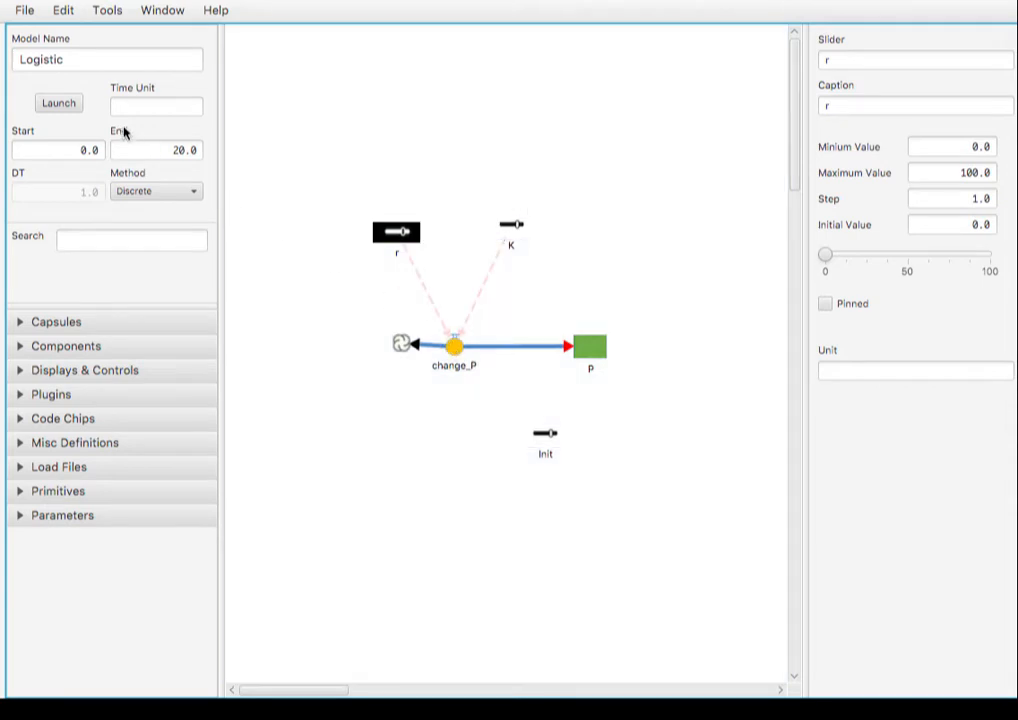
Add a connector from state P back to the change_P flow
{"action": "left_click", "coordinate": [107, 10]}
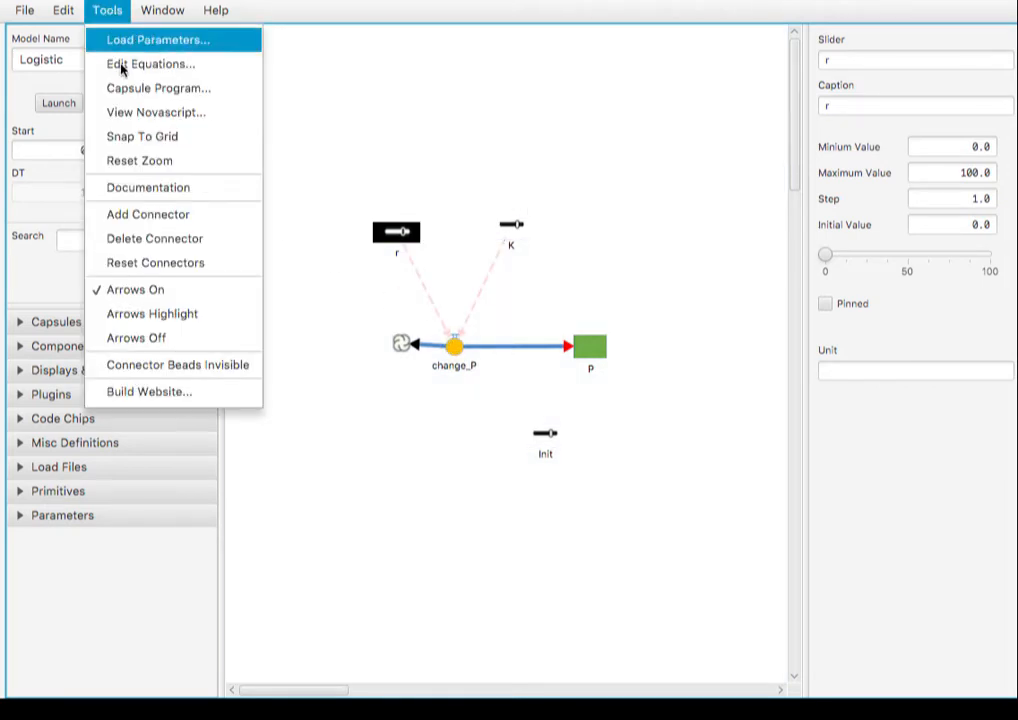
{"action": "left_click", "coordinate": [160, 218]}
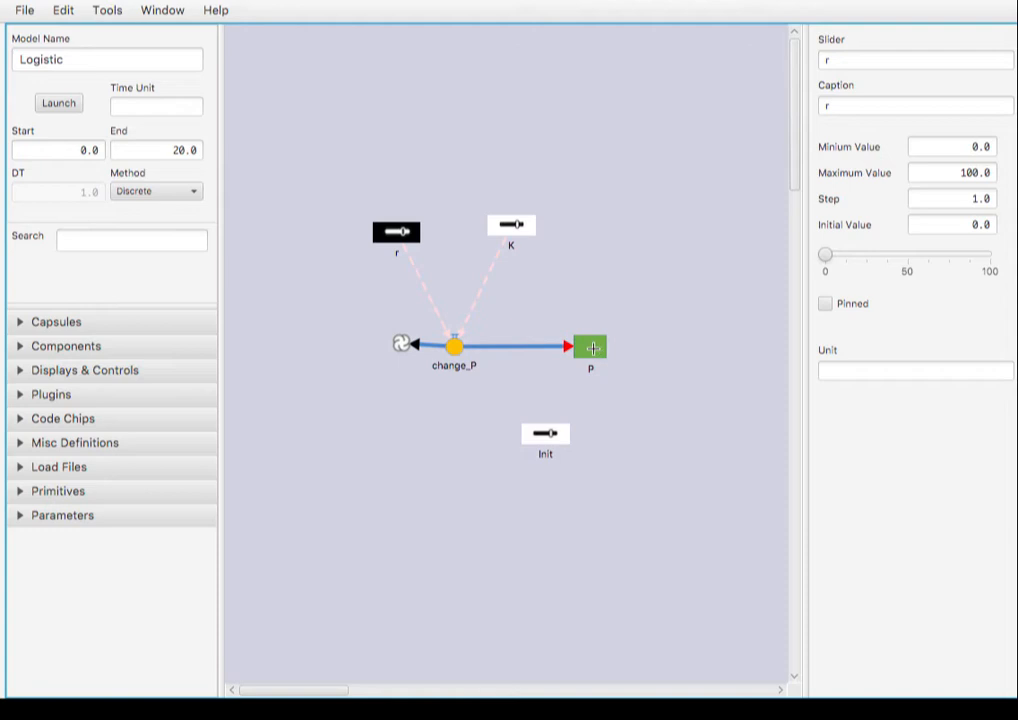
{"action": "left_click_drag", "start_coordinate": [593, 347], "coordinate": [457, 347]}
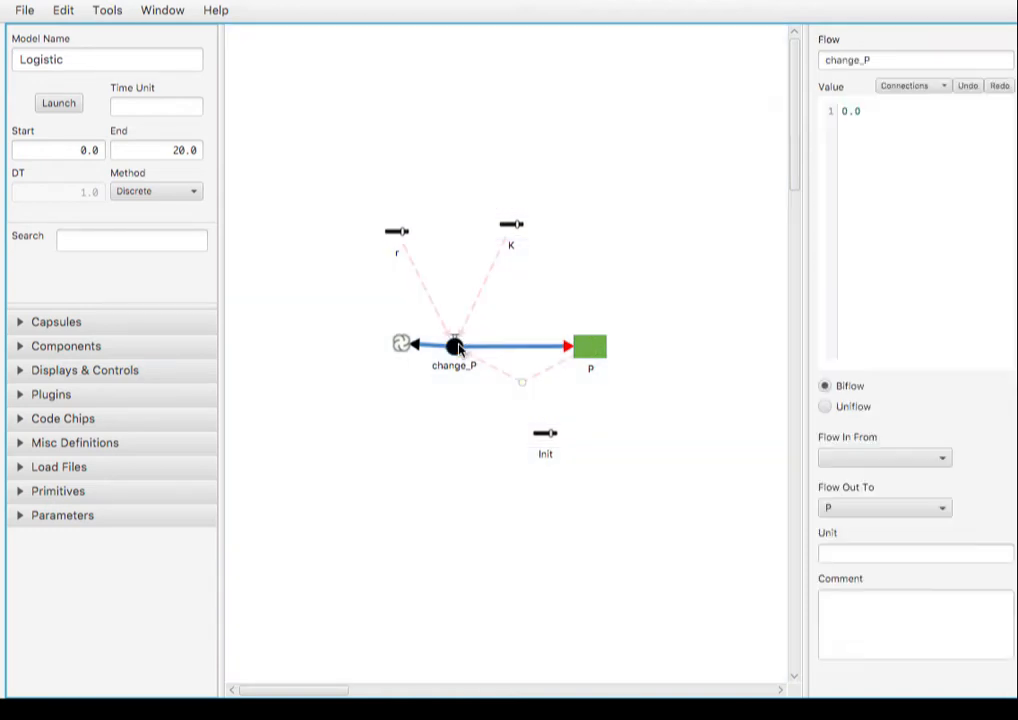
Add a connector from the Init slider to state P, and leave nothing selected
{"action": "left_click", "coordinate": [107, 10]}
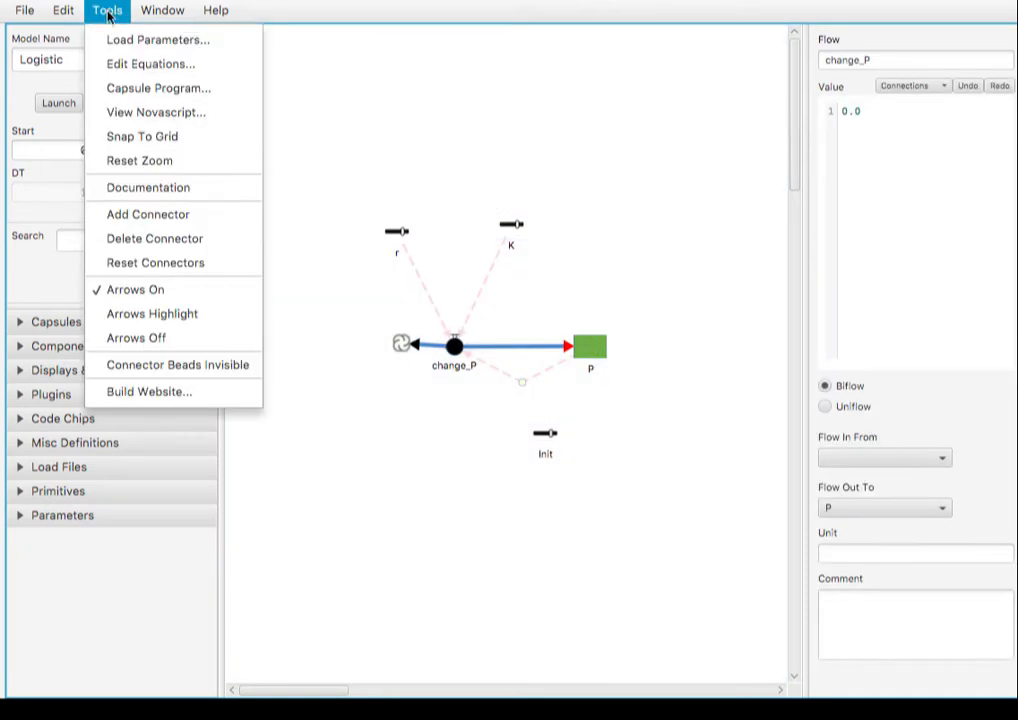
{"action": "left_click", "coordinate": [147, 214]}
{"action": "left_click", "coordinate": [566, 436]}
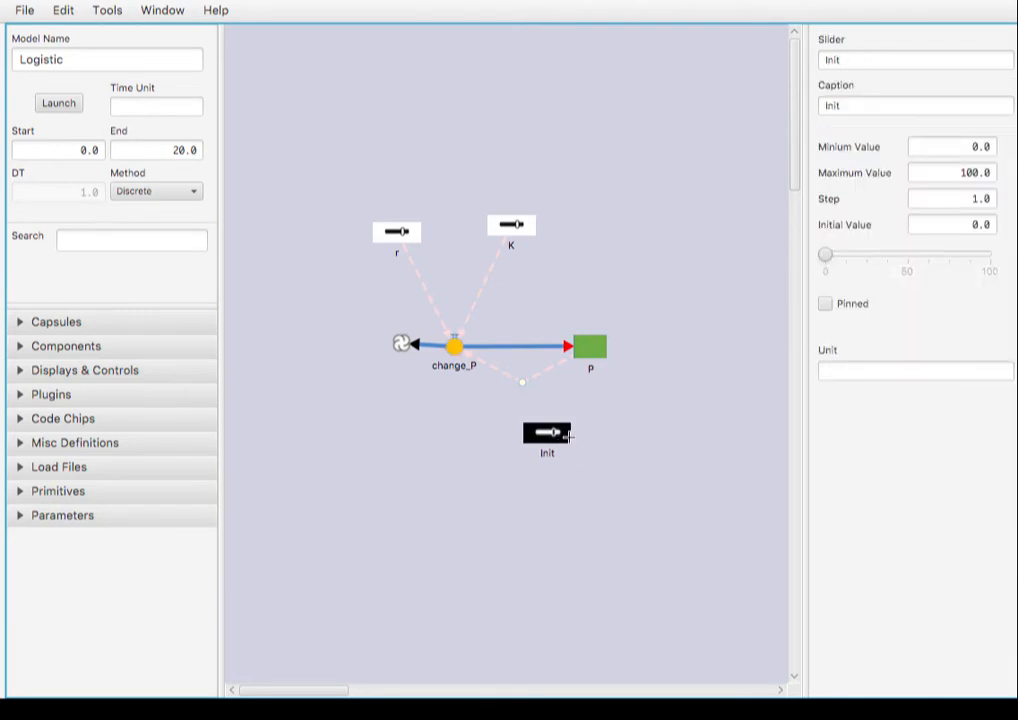
{"action": "left_click_drag", "start_coordinate": [566, 436], "coordinate": [589, 346]}
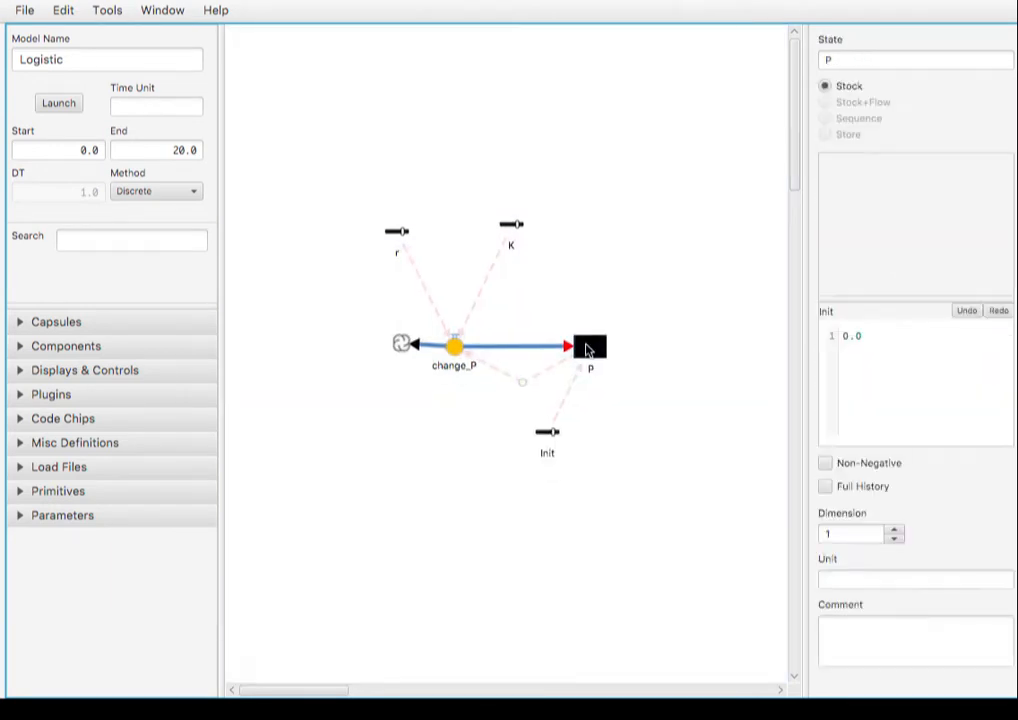
{"action": "left_click", "coordinate": [630, 431]}
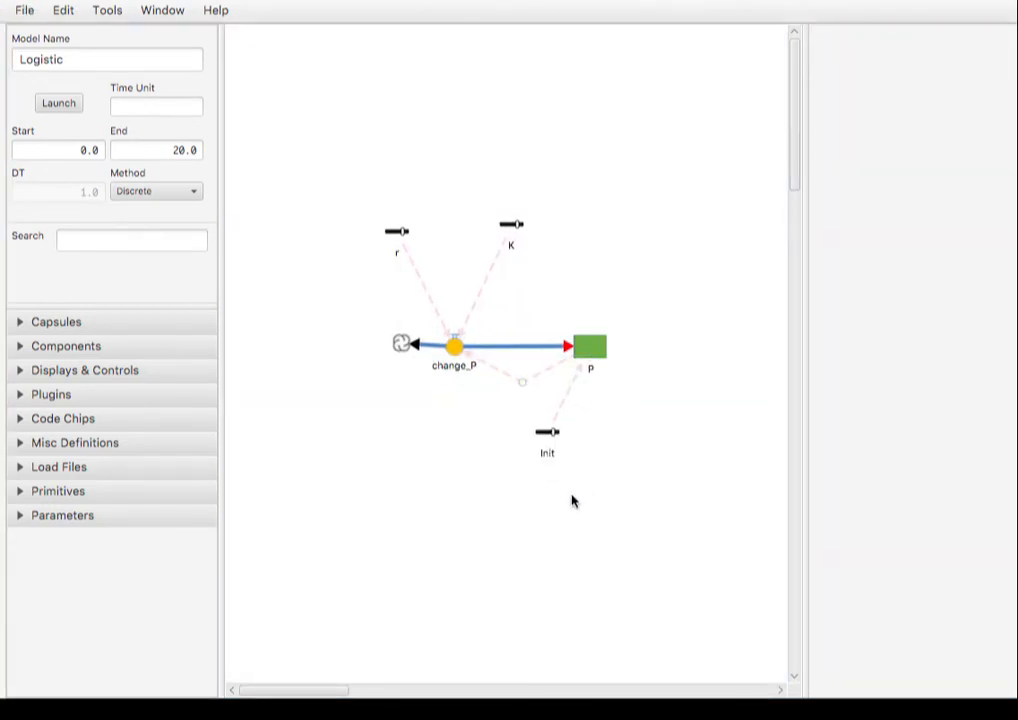
Set the change_P flow's value to the logistic equation r * P * (1 - P/K), using its connected variables
{"action": "left_click", "coordinate": [459, 352]}
{"action": "left_click", "coordinate": [896, 87]}
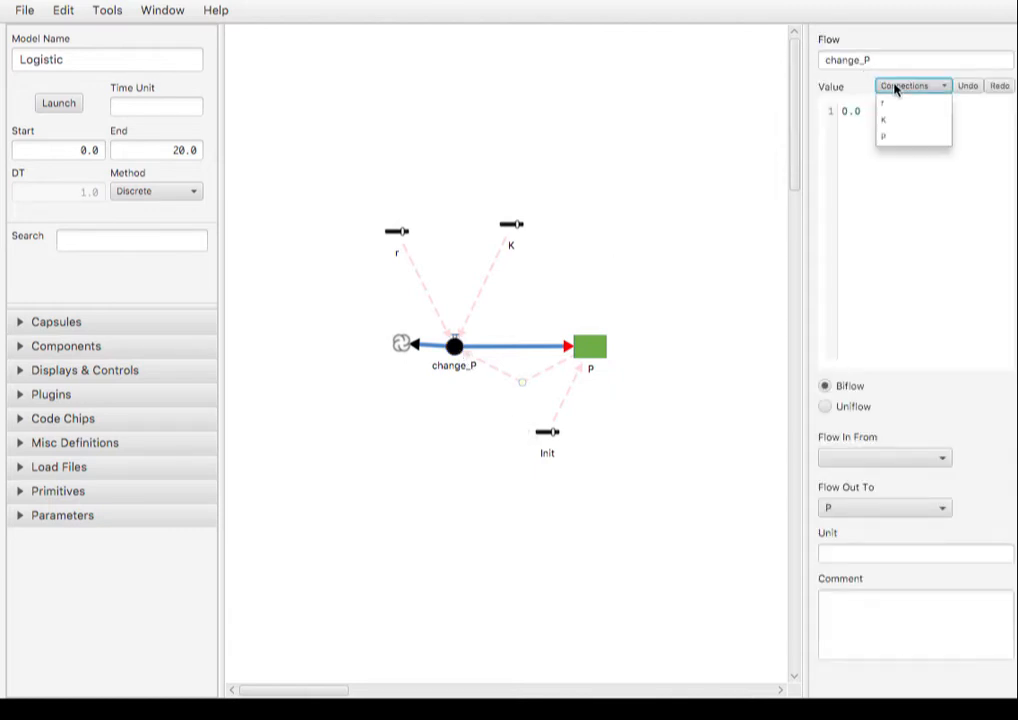
{"action": "left_click", "coordinate": [896, 87]}
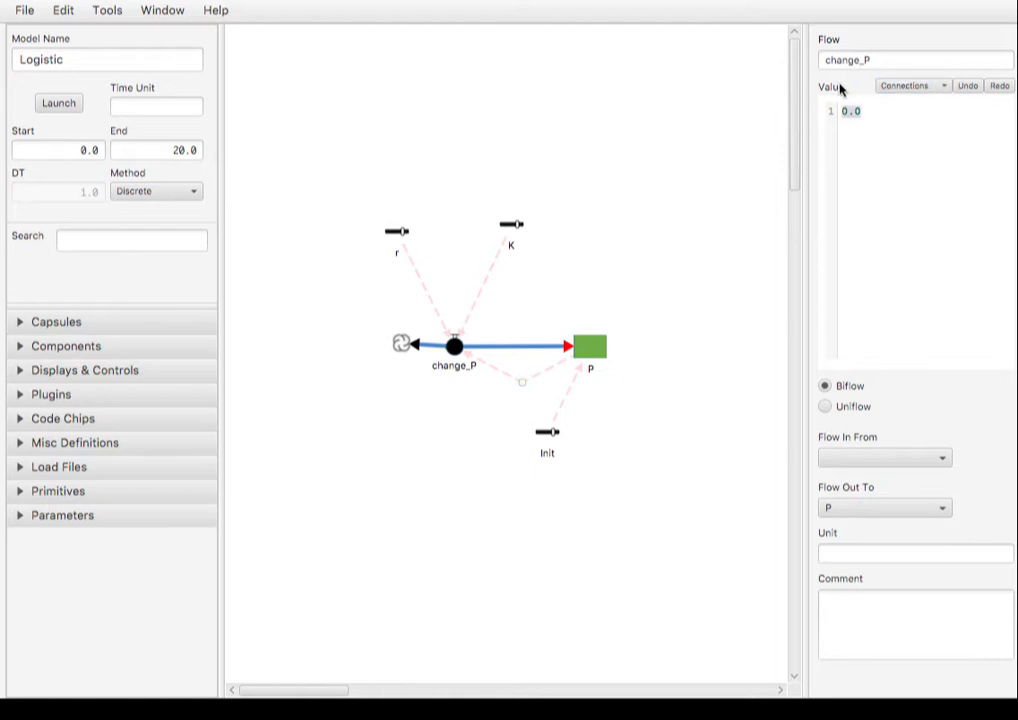
{"action": "type", "text": "r *"}
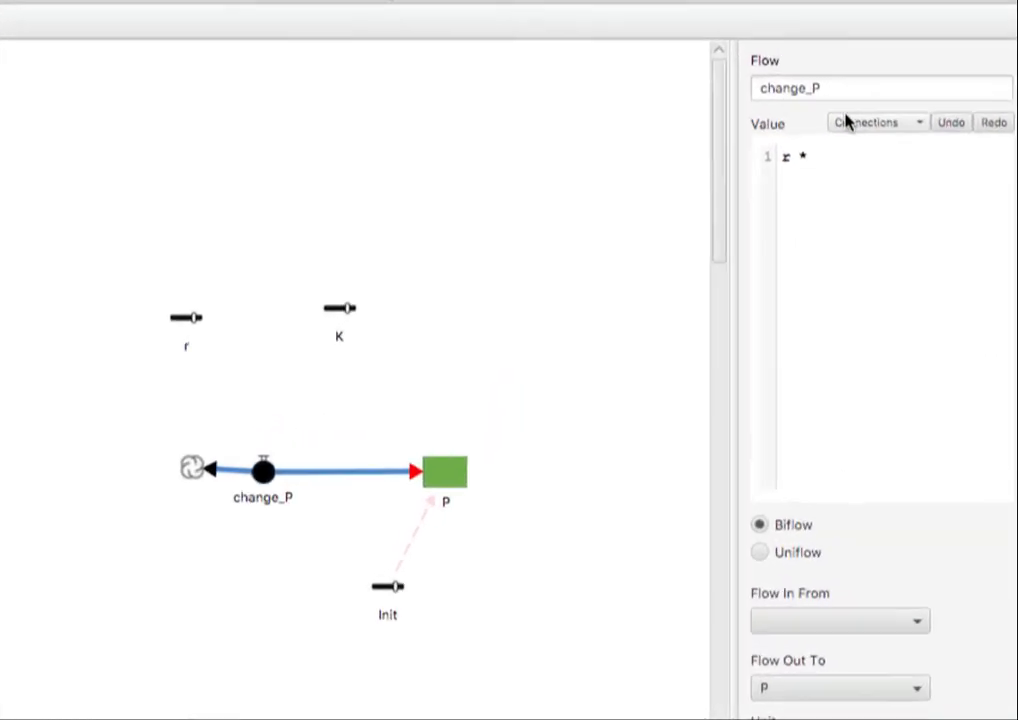
{"action": "left_click", "coordinate": [846, 120]}
{"action": "left_click", "coordinate": [850, 198]}
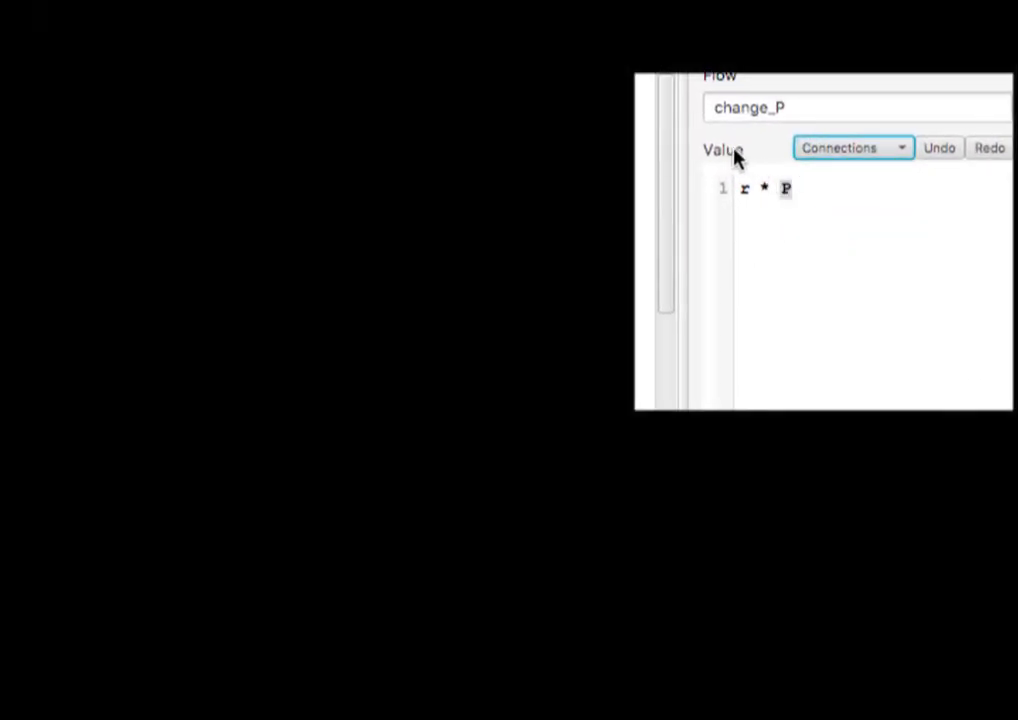
{"action": "left_click", "coordinate": [833, 188]}
{"action": "type", "text": "*"}
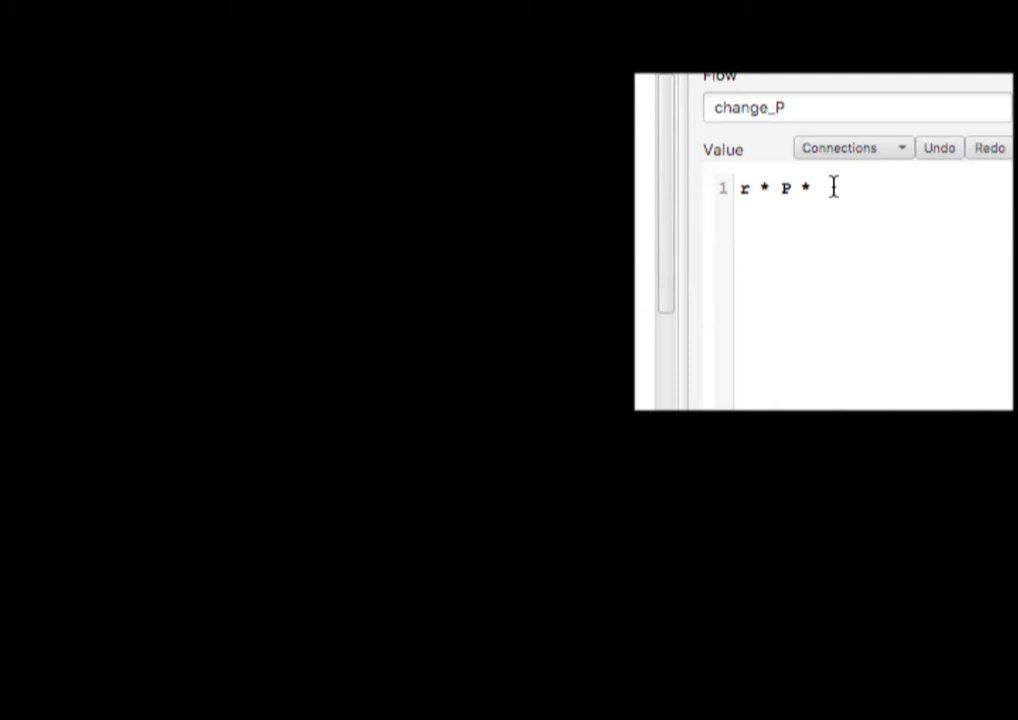
{"action": "type", "text": " (1 -"}
{"action": "left_click", "coordinate": [847, 155]}
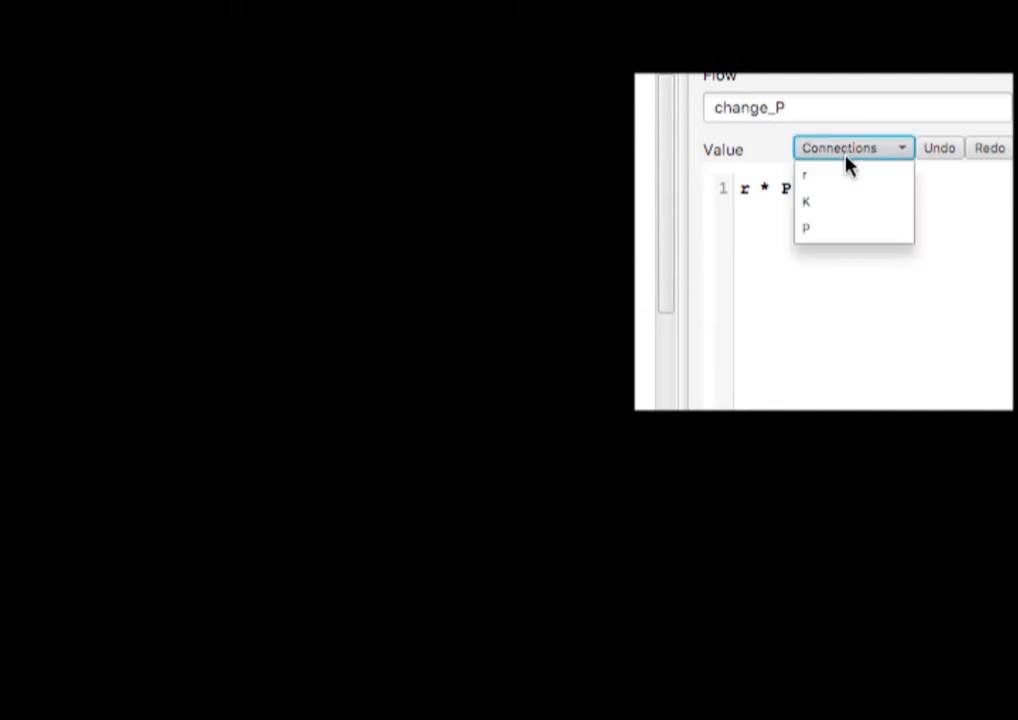
{"action": "left_click", "coordinate": [836, 229]}
{"action": "left_click", "coordinate": [910, 197]}
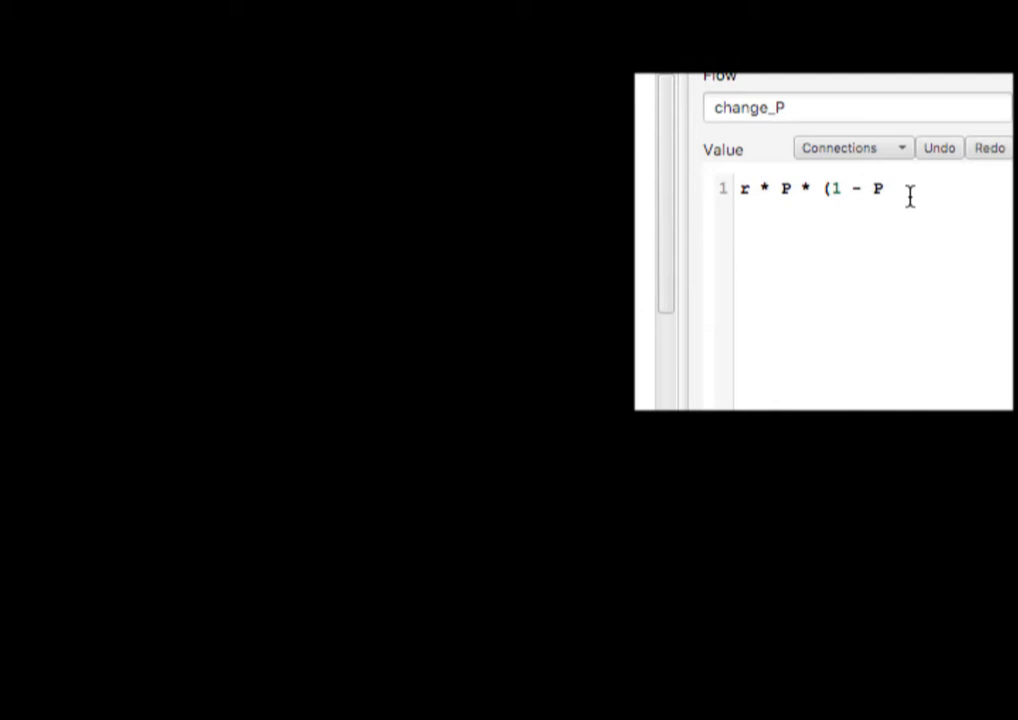
{"action": "type", "text": "/"}
{"action": "left_click", "coordinate": [870, 156]}
{"action": "left_click", "coordinate": [857, 203]}
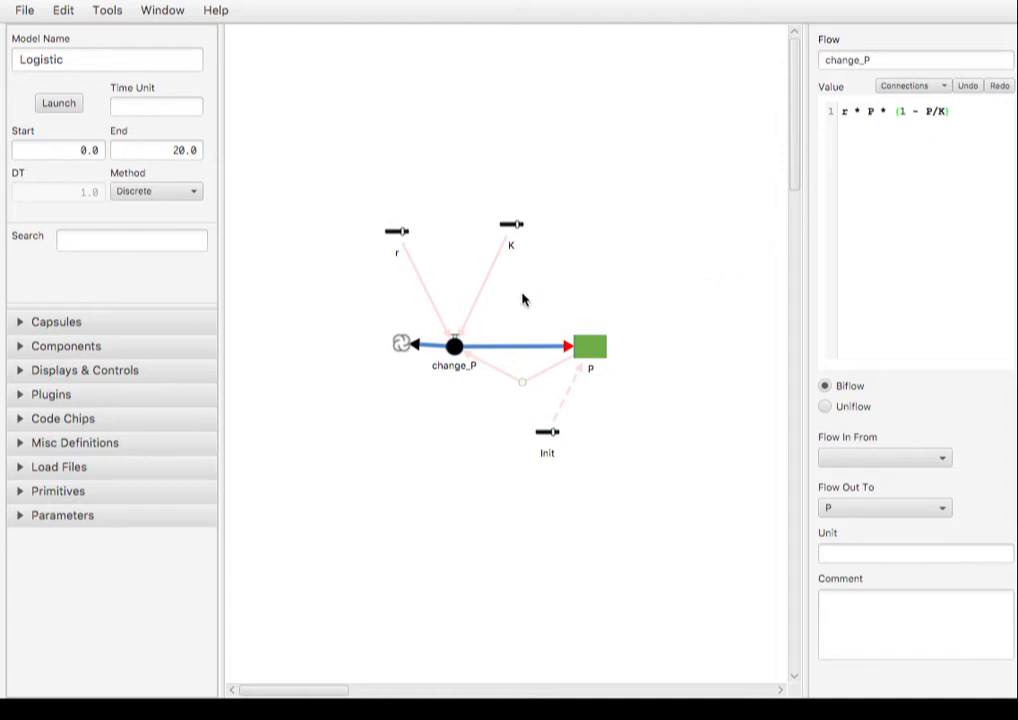
Configure slider r with a maximum of 1.0, a step of 0.01 and an initial value of 0.1
{"action": "left_click", "coordinate": [397, 232]}
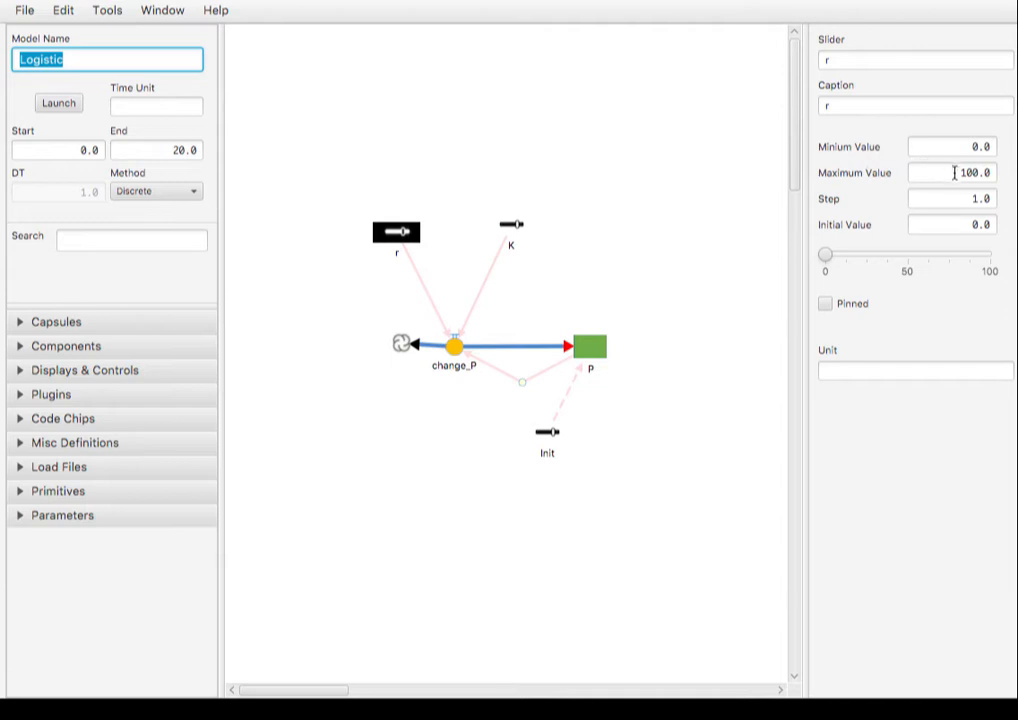
{"action": "left_click_drag", "start_coordinate": [959, 173], "coordinate": [973, 174]}
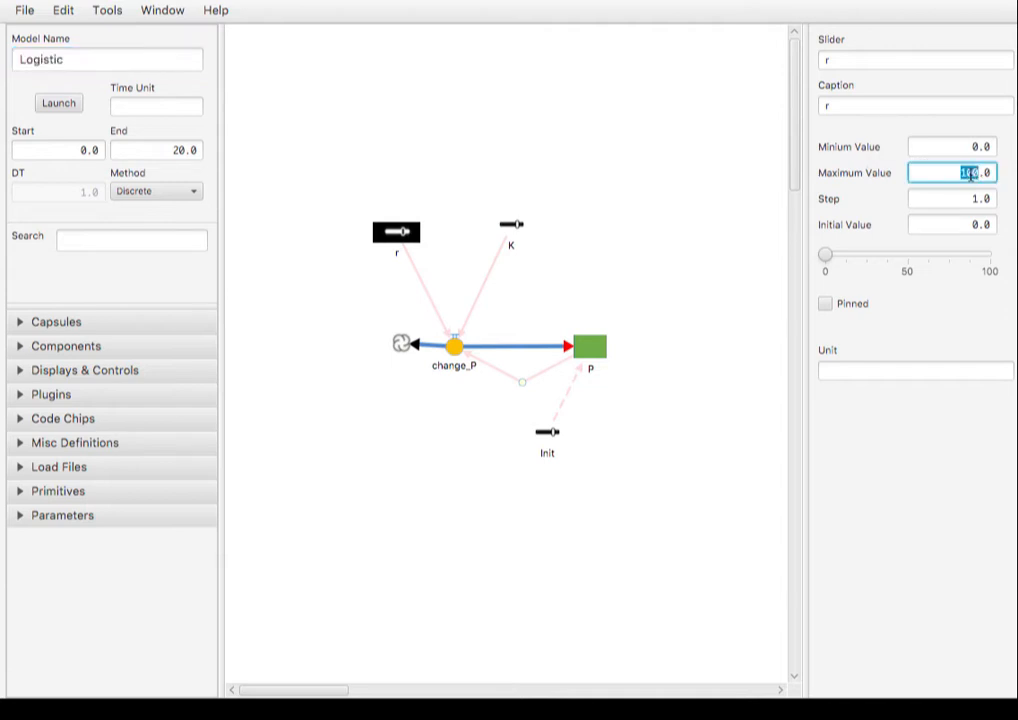
{"action": "type", "text": "1"}
{"action": "key", "text": "Tab"}
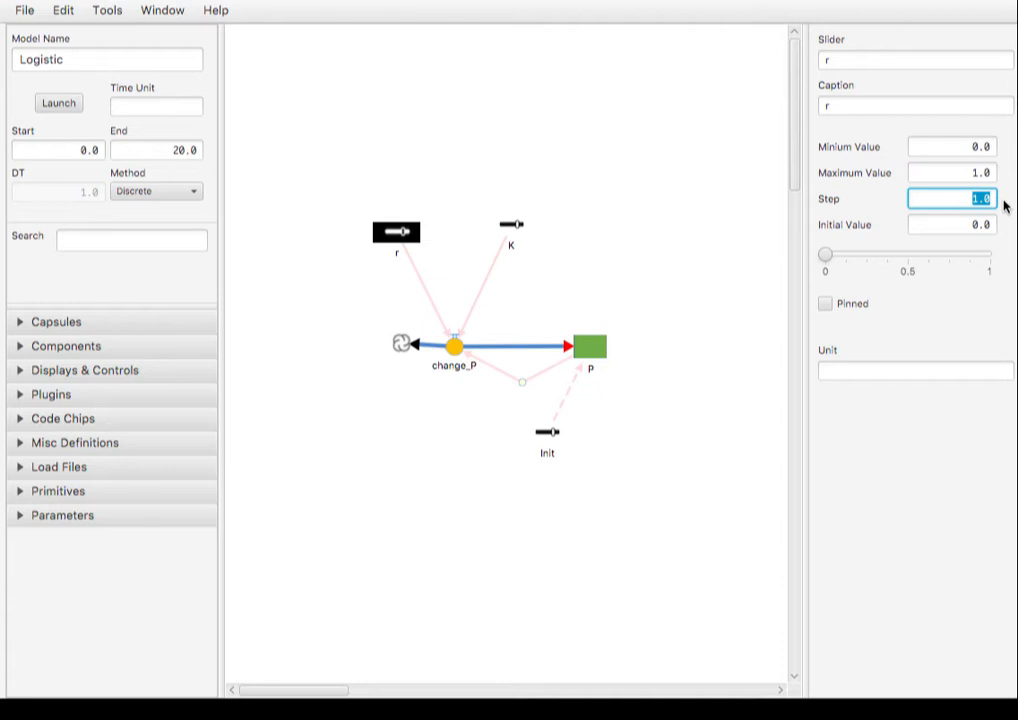
{"action": "type", "text": "0.01"}
{"action": "left_click", "coordinate": [984, 226]}
{"action": "key", "text": "BackSpace"}
{"action": "type", "text": "1"}
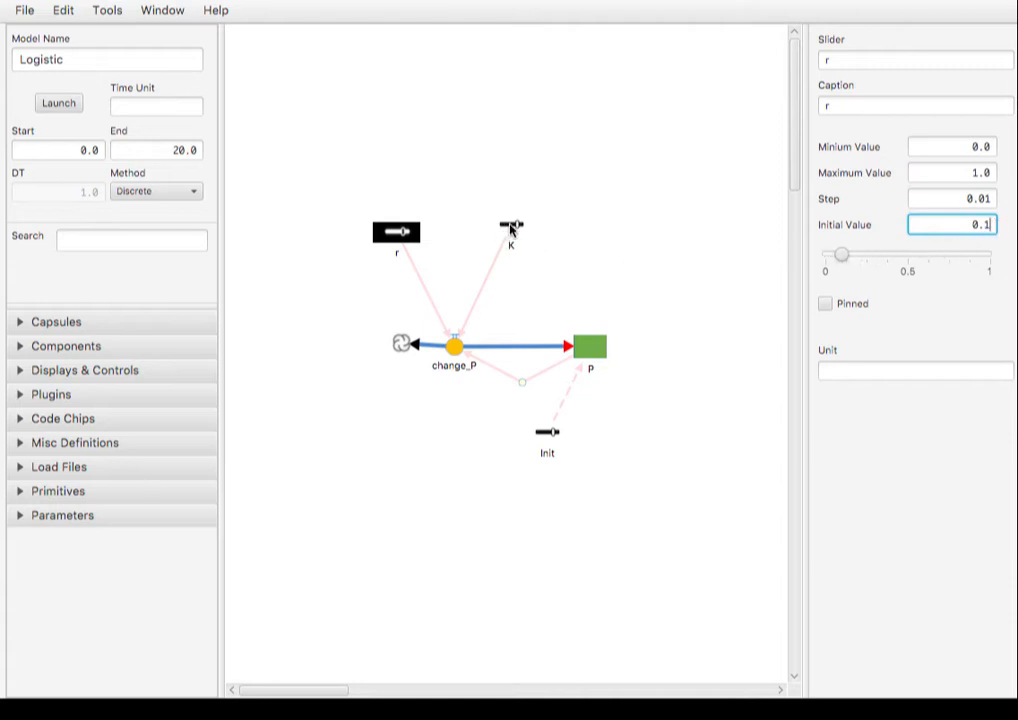
Configure slider K with a minimum of 1.0, a maximum of 500.0 and an initial value of 100
{"action": "left_click", "coordinate": [511, 226]}
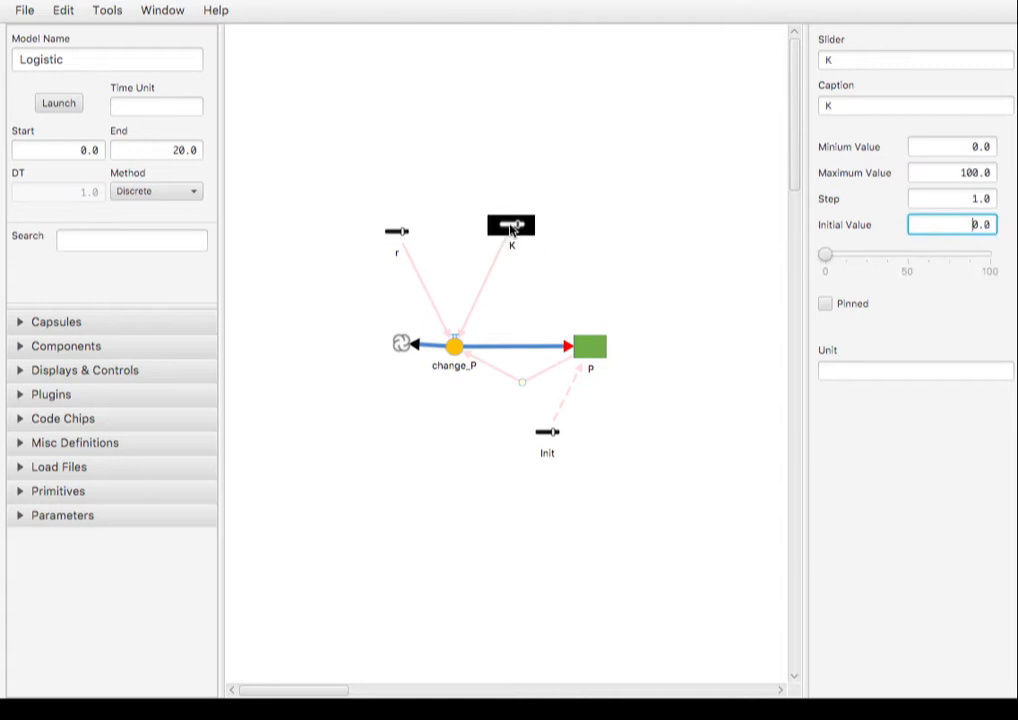
{"action": "left_click", "coordinate": [975, 147]}
{"action": "type", "text": "1"}
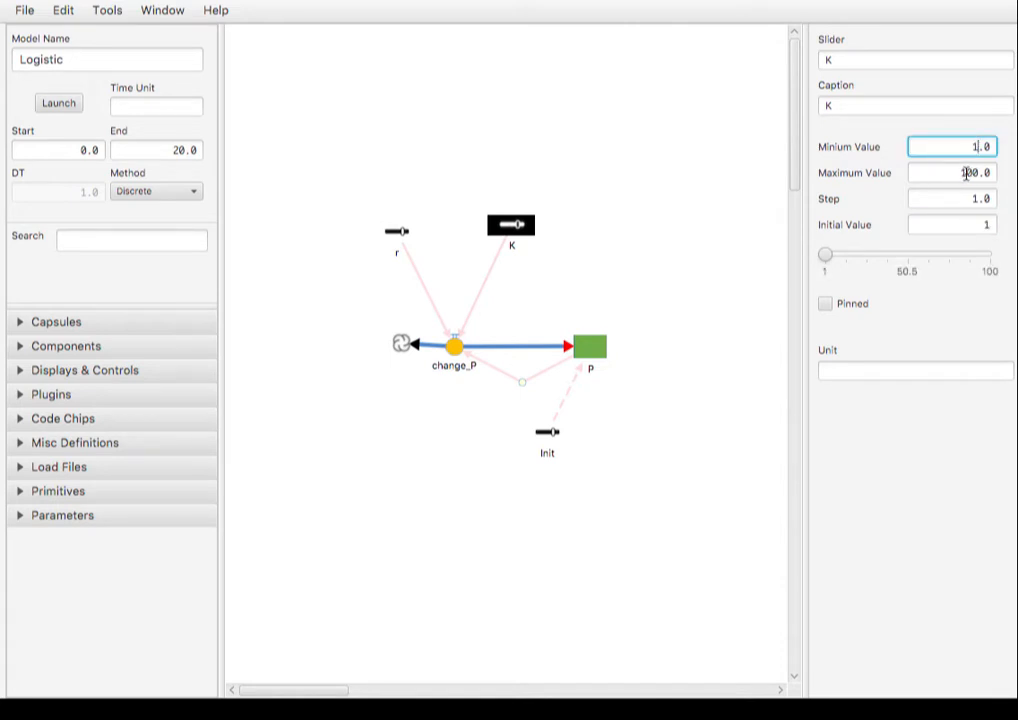
{"action": "left_click", "coordinate": [963, 173]}
{"action": "left_click_drag", "start_coordinate": [963, 173], "coordinate": [961, 200]}
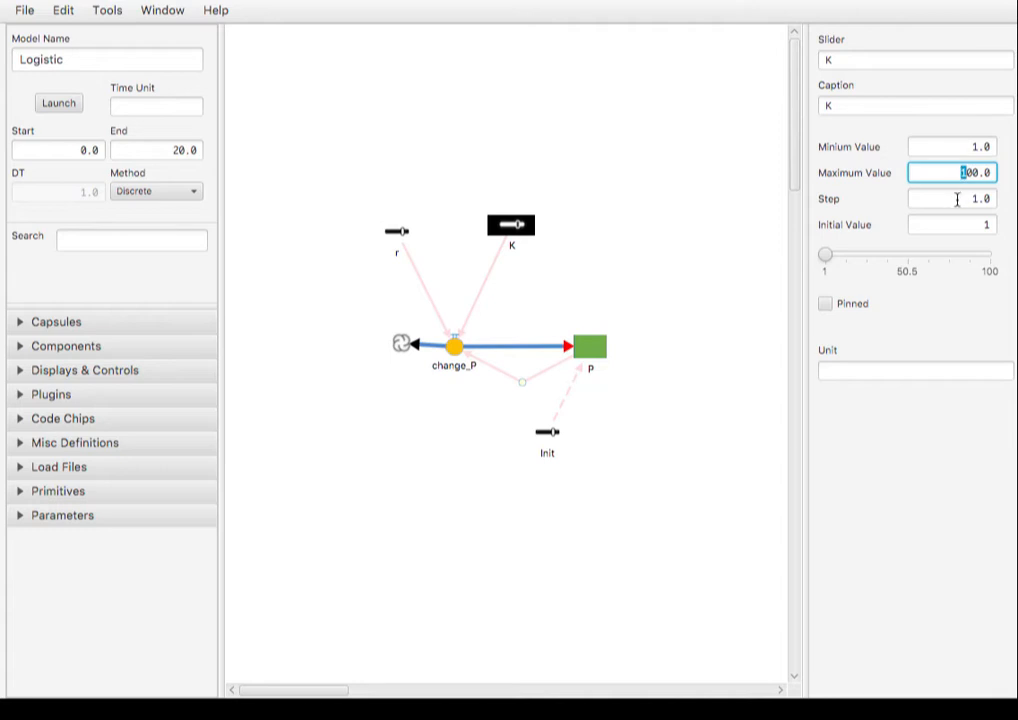
{"action": "key", "text": "Return"}
{"action": "left_click", "coordinate": [989, 226]}
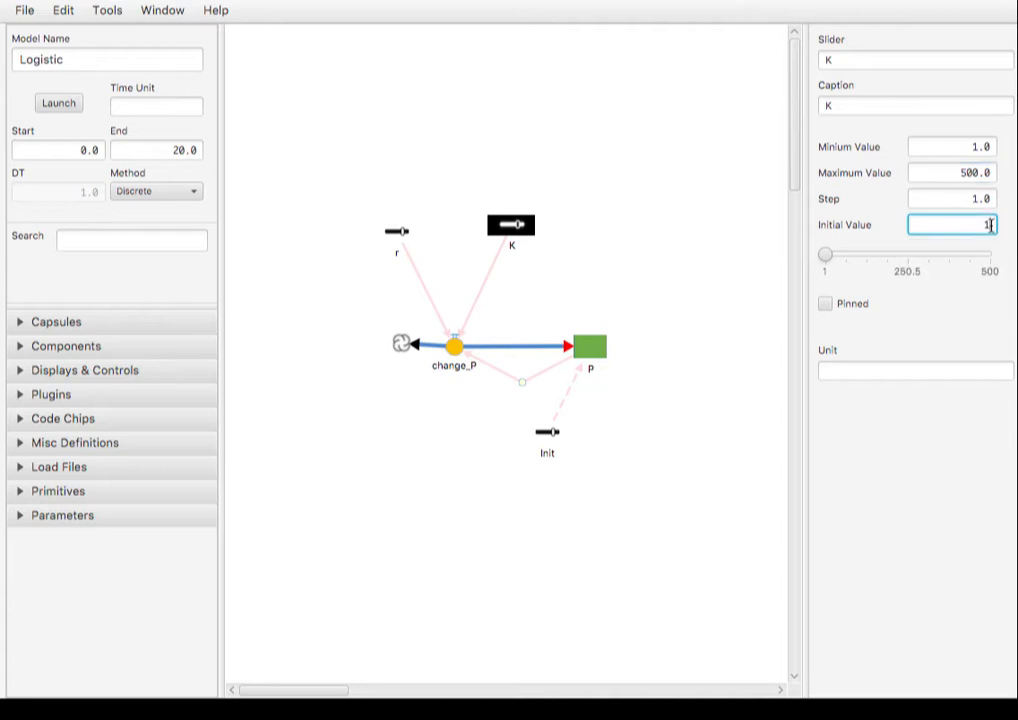
{"action": "type", "text": "100"}
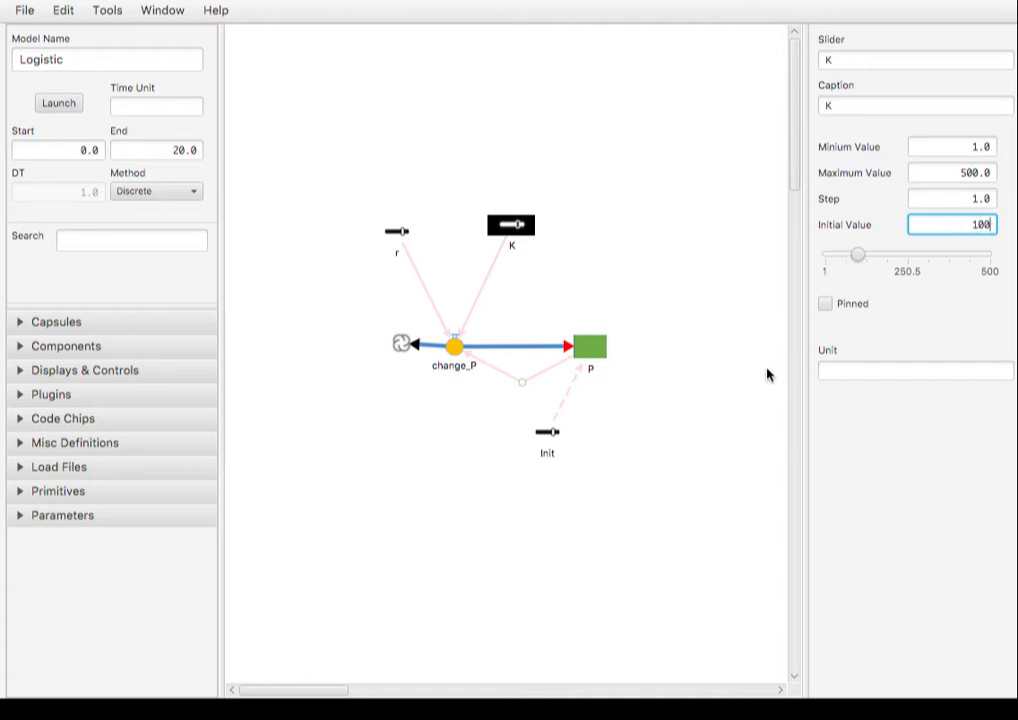
Configure the Init slider with a maximum of 1000.0 and an initial value of 10, and leave nothing selected
{"action": "left_click", "coordinate": [551, 420]}
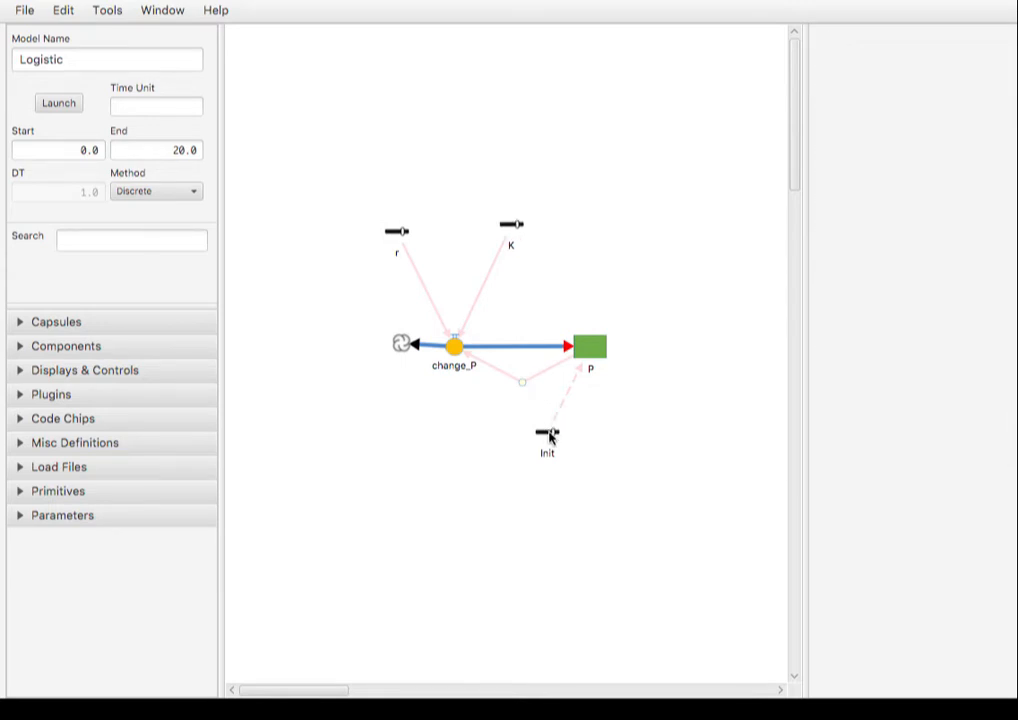
{"action": "left_click", "coordinate": [551, 435]}
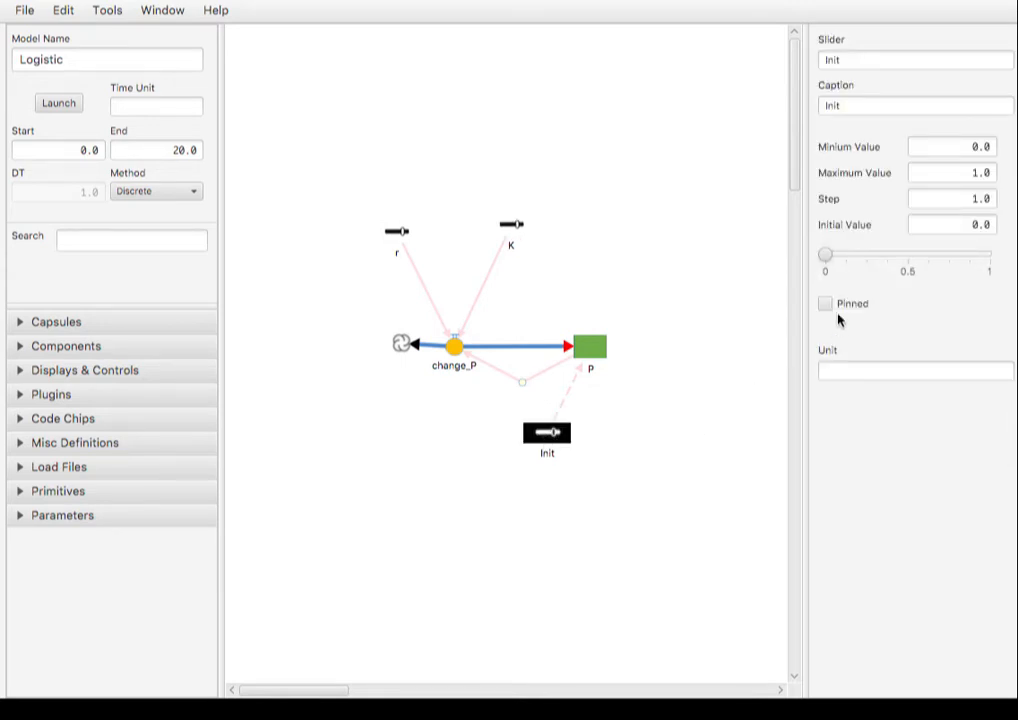
{"action": "left_click", "coordinate": [978, 173]}
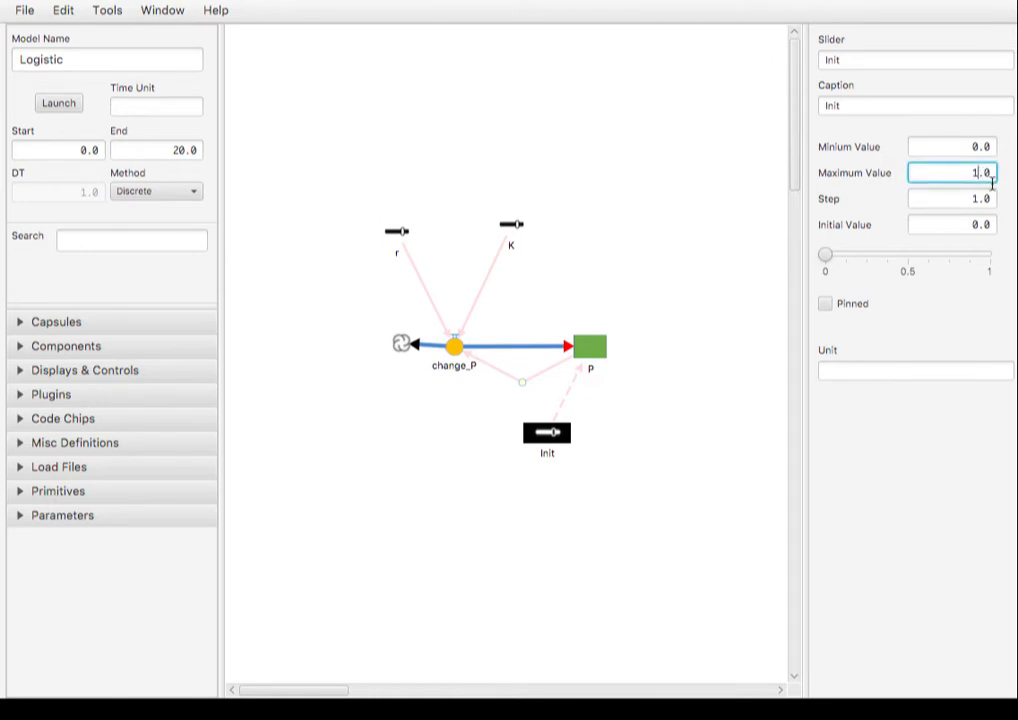
{"action": "type", "text": "000"}
{"action": "left_click", "coordinate": [983, 226]}
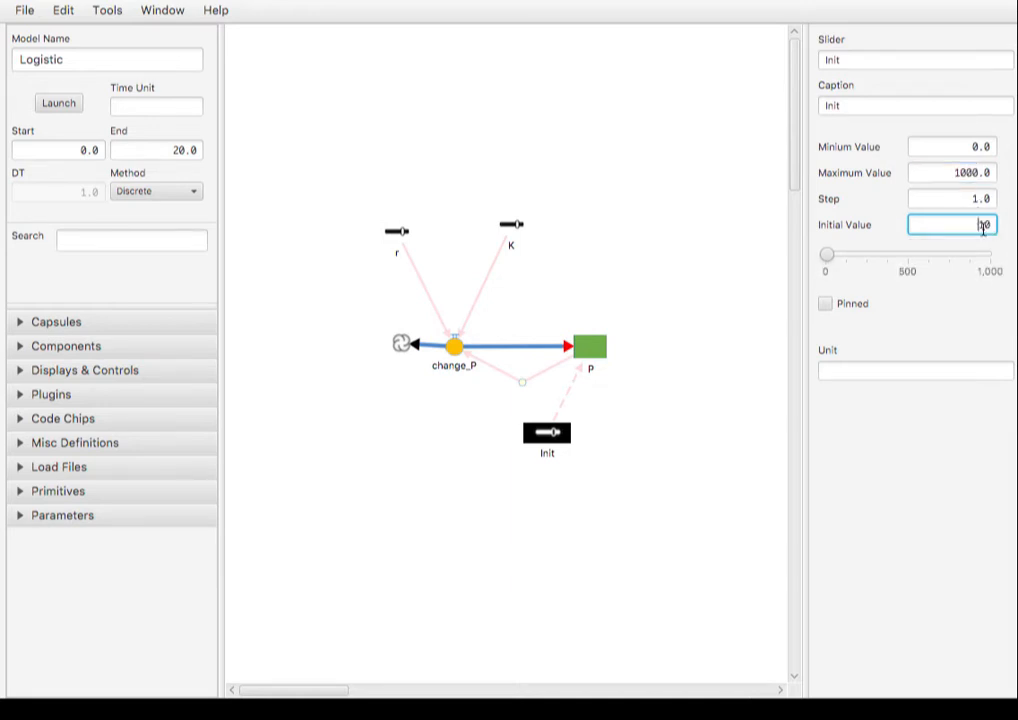
{"action": "key", "text": "alt"}
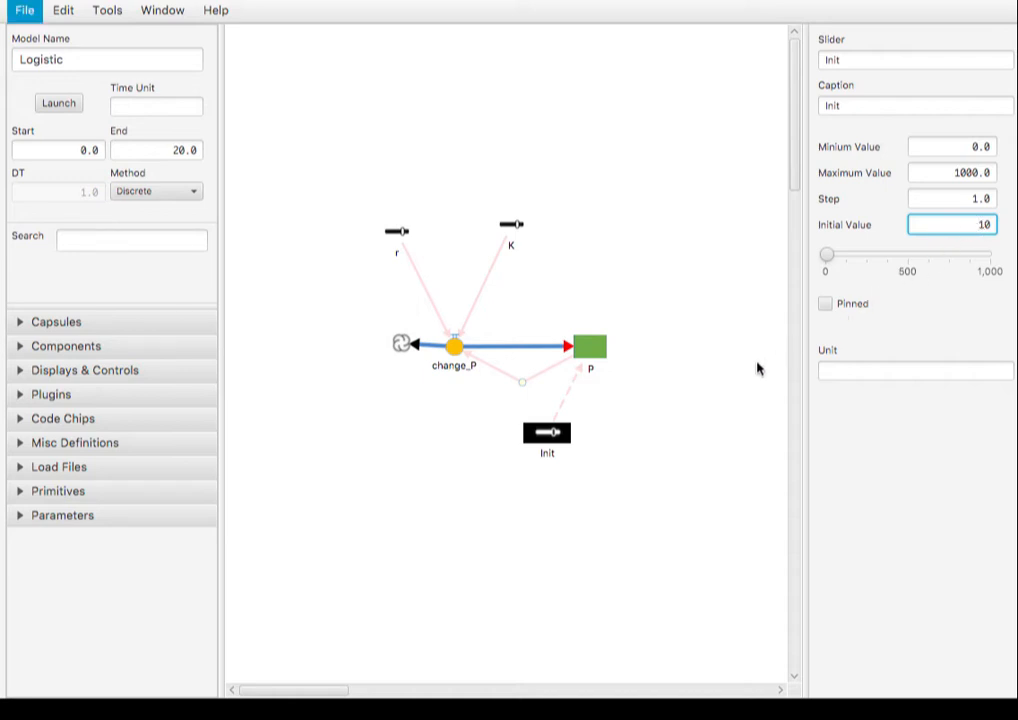
{"action": "left_click", "coordinate": [671, 413]}
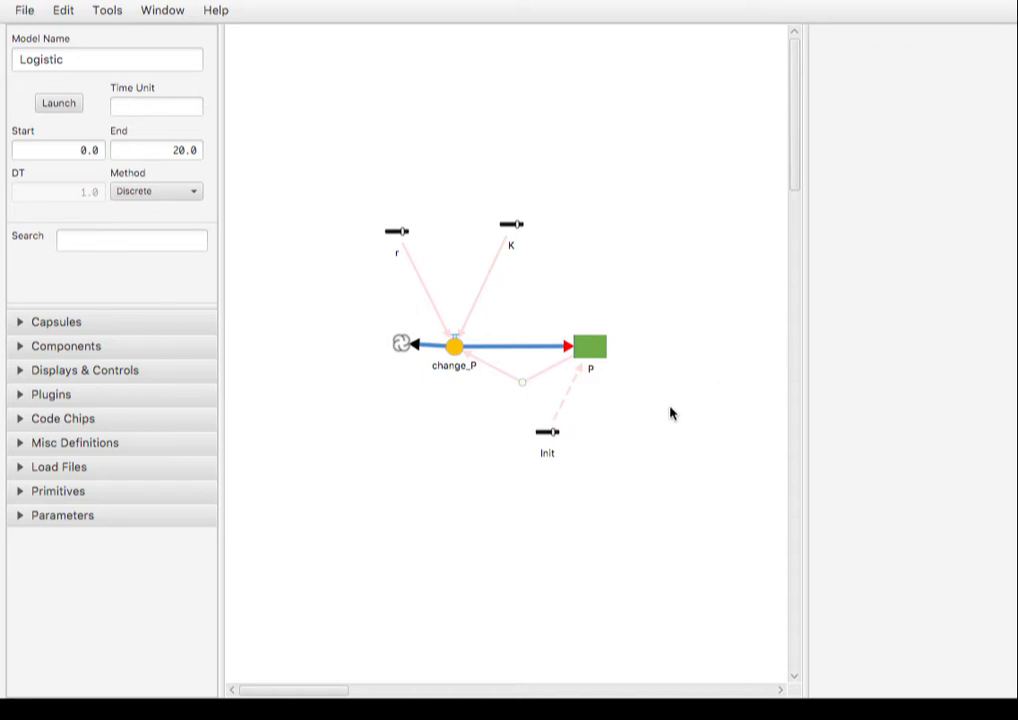
Select state P, check its available connections, and try to launch the model
{"action": "left_click", "coordinate": [591, 347]}
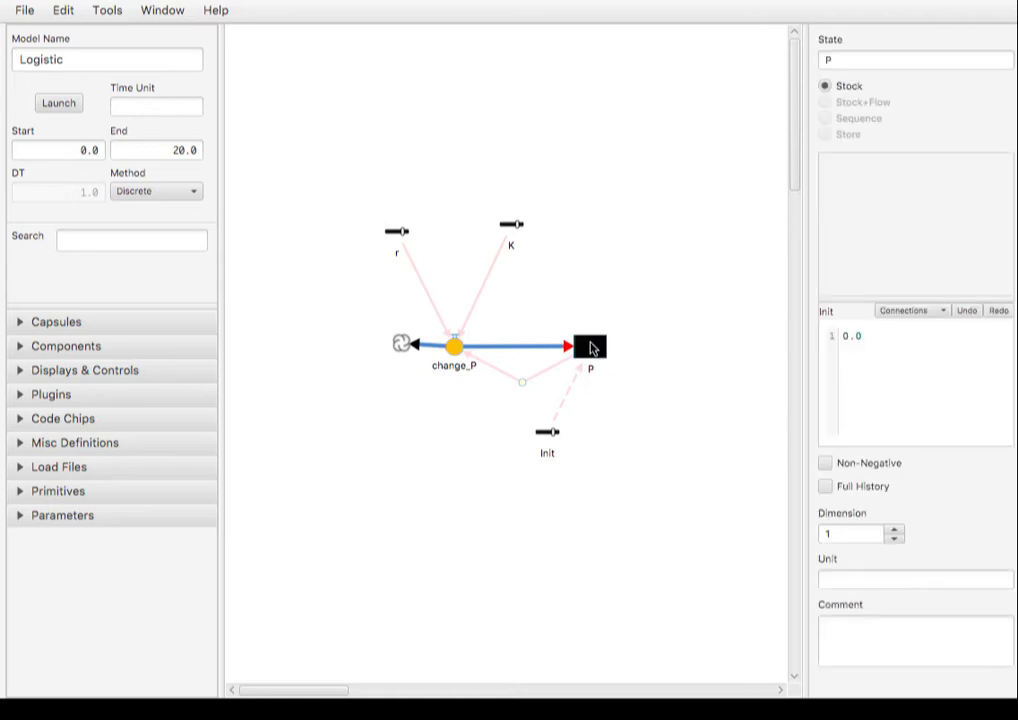
{"action": "left_click", "coordinate": [911, 311]}
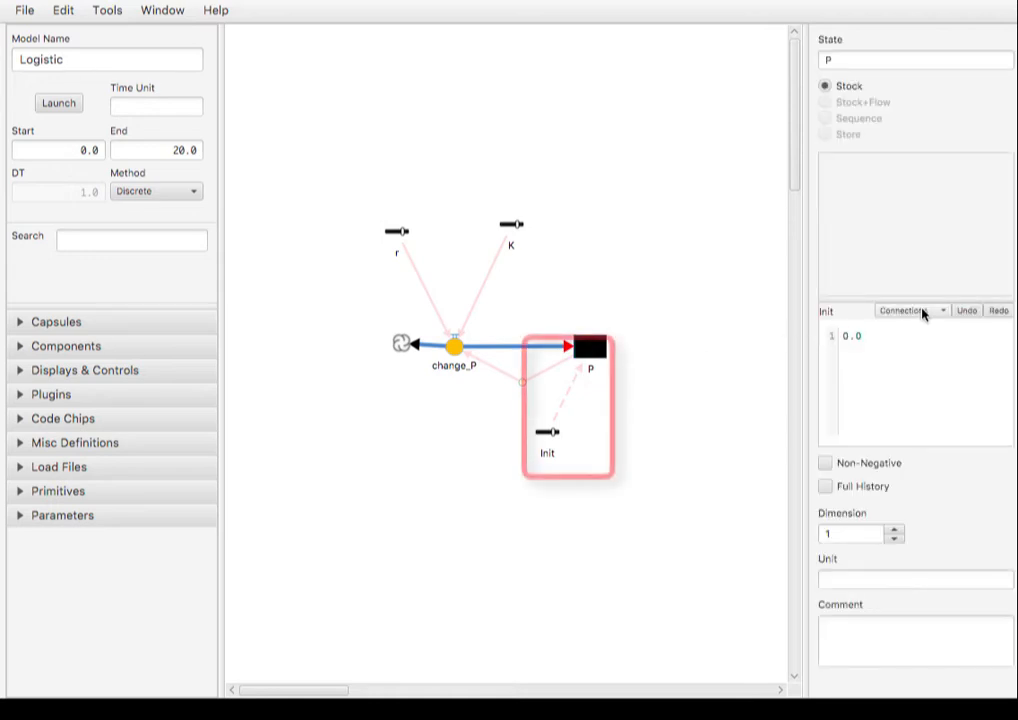
{"action": "left_click", "coordinate": [923, 311]}
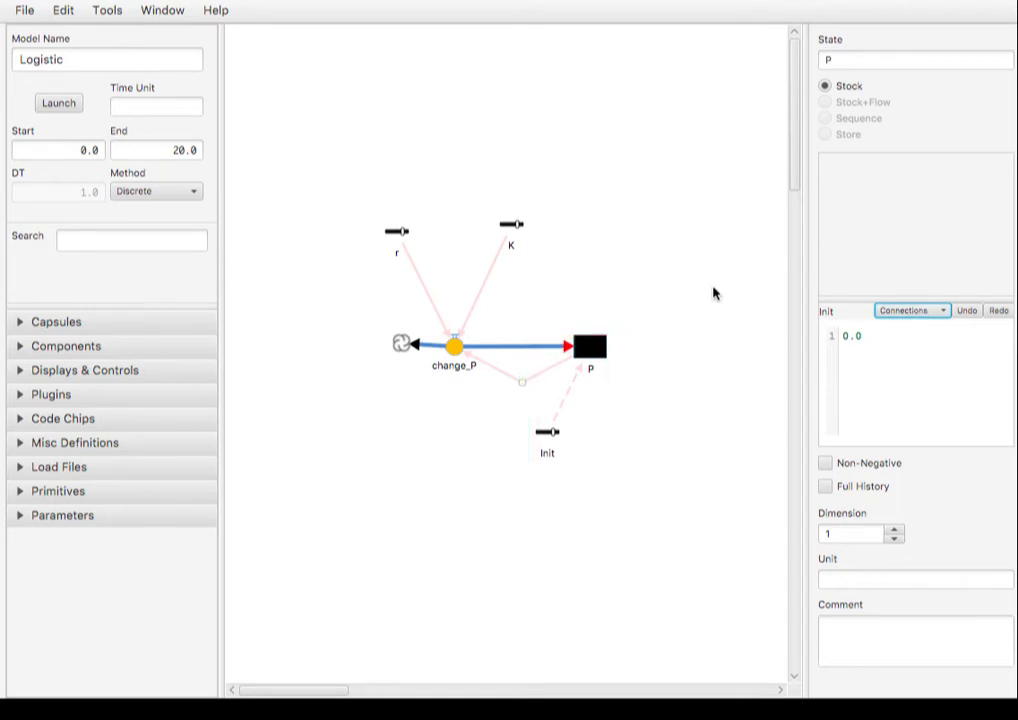
{"action": "left_click", "coordinate": [60, 104]}
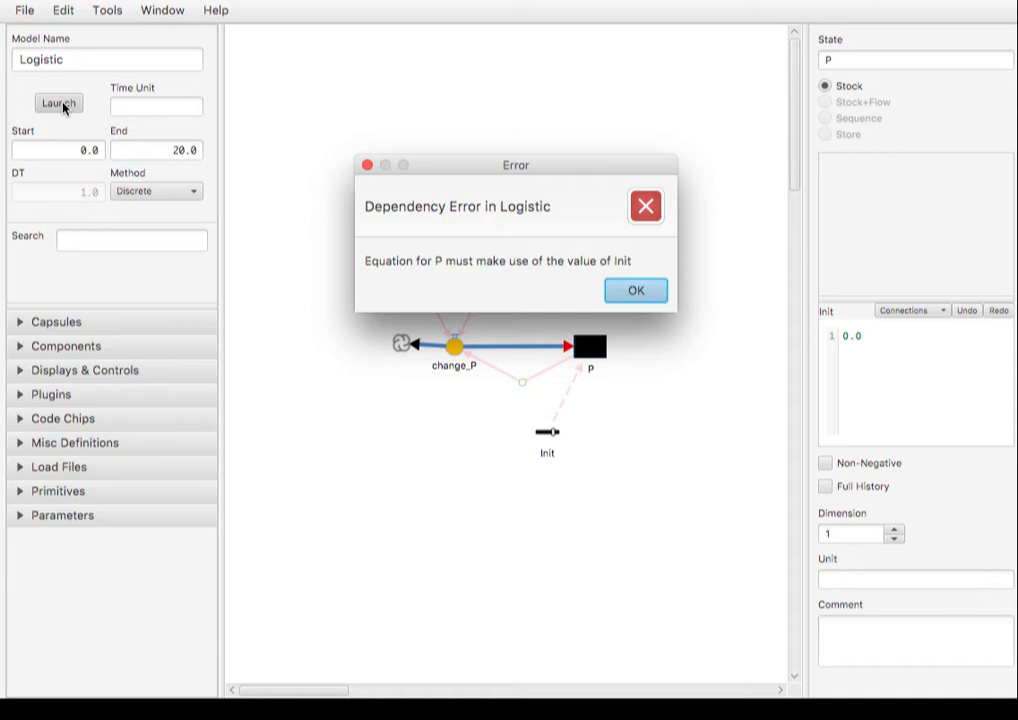
{"action": "left_click", "coordinate": [636, 291]}
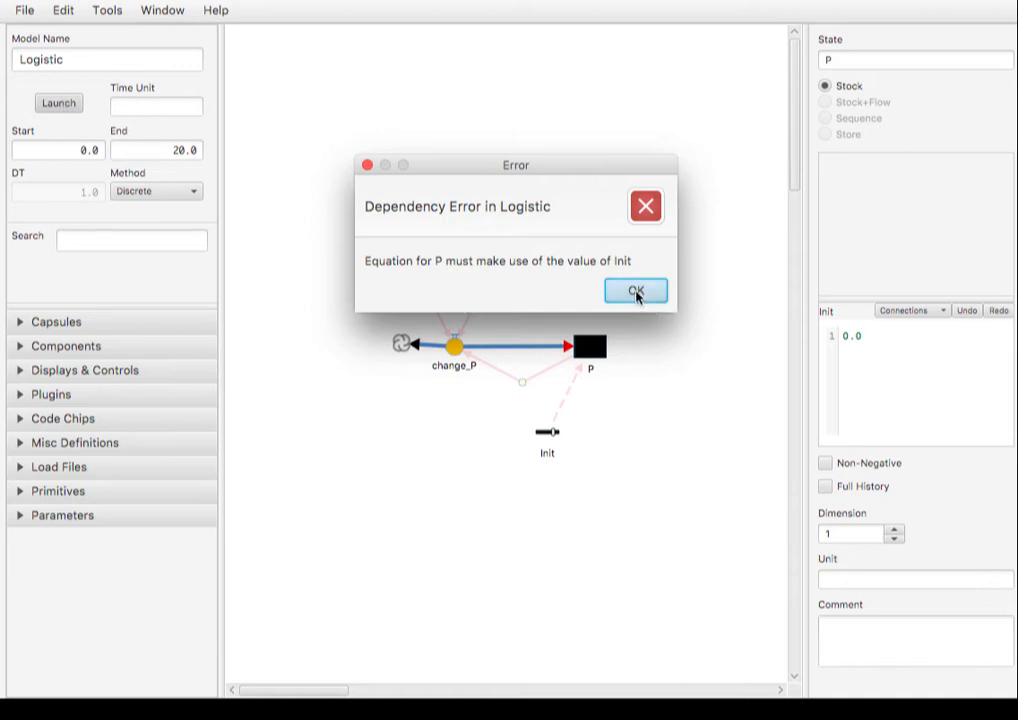
Set state P's initial value to the connected Init slider, and leave nothing selected
{"action": "left_click", "coordinate": [829, 315]}
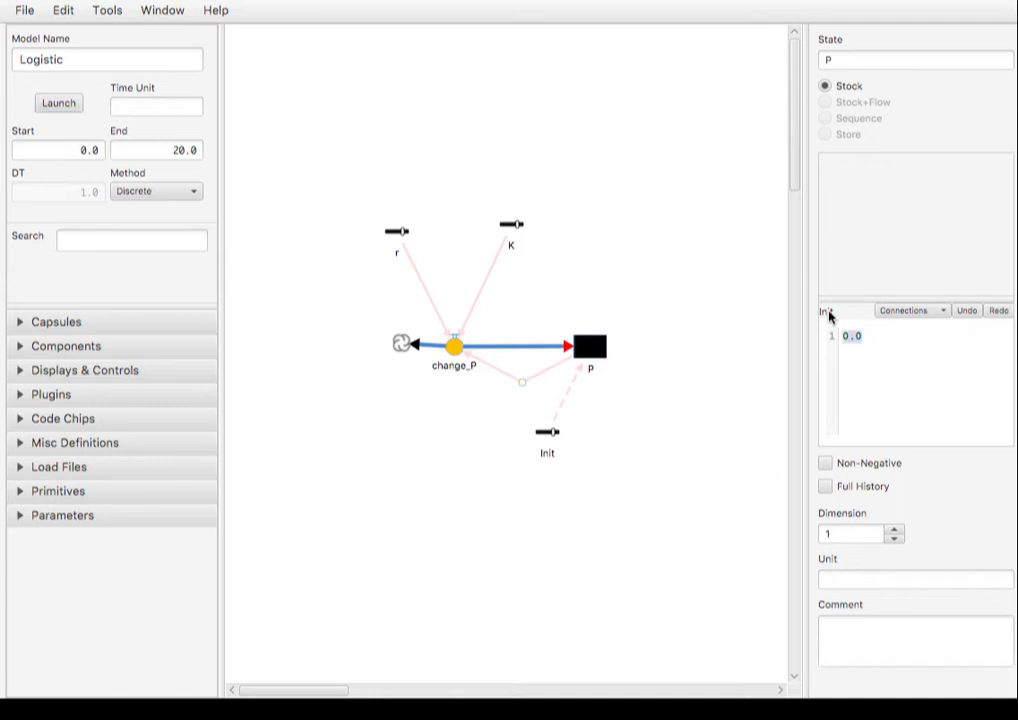
{"action": "left_click", "coordinate": [886, 312]}
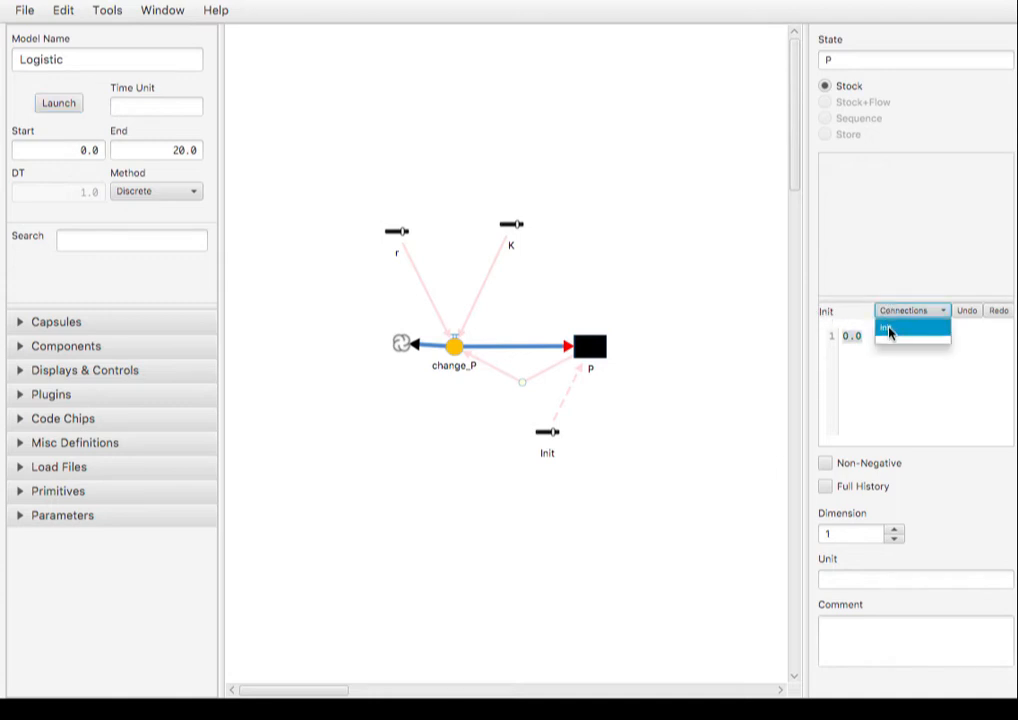
{"action": "left_click", "coordinate": [889, 331]}
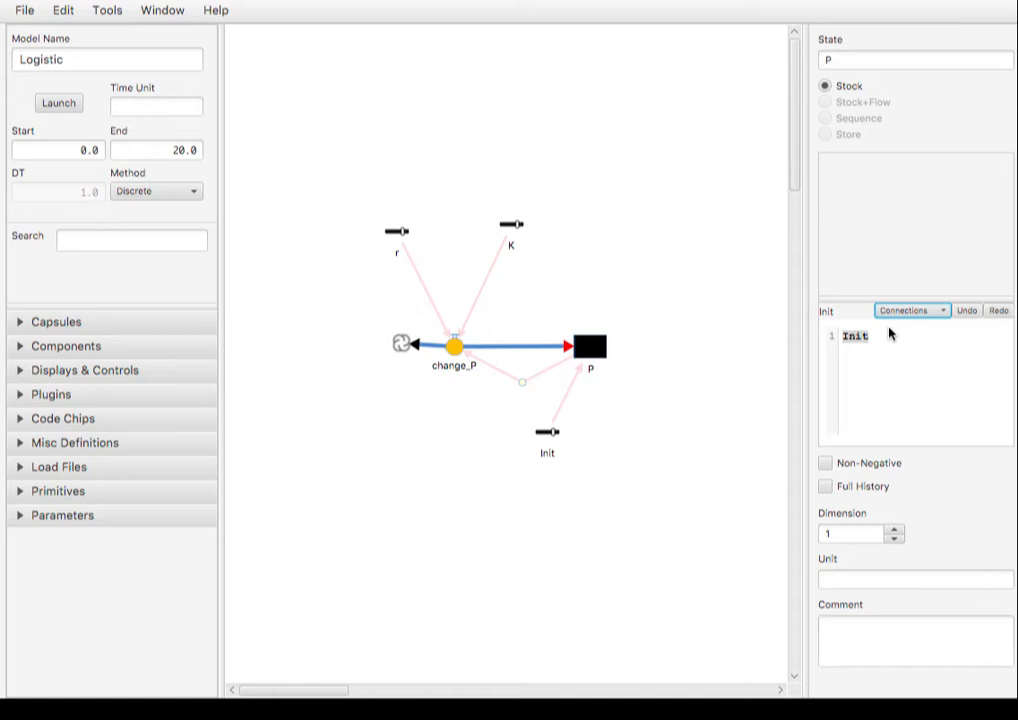
{"action": "left_click", "coordinate": [569, 434]}
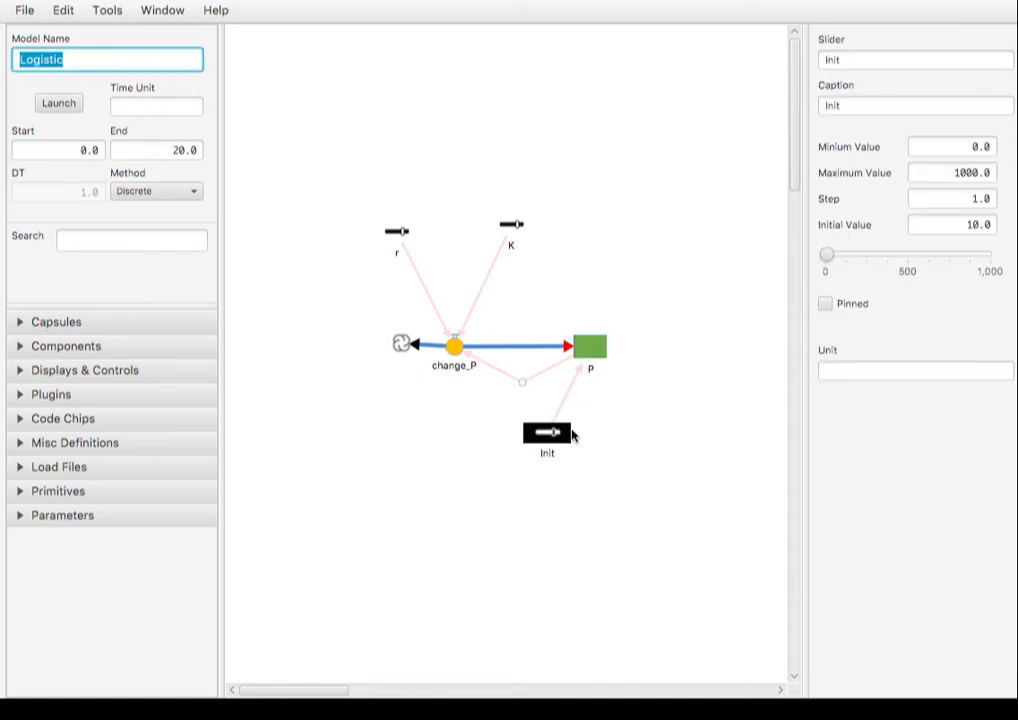
{"action": "left_click", "coordinate": [612, 448]}
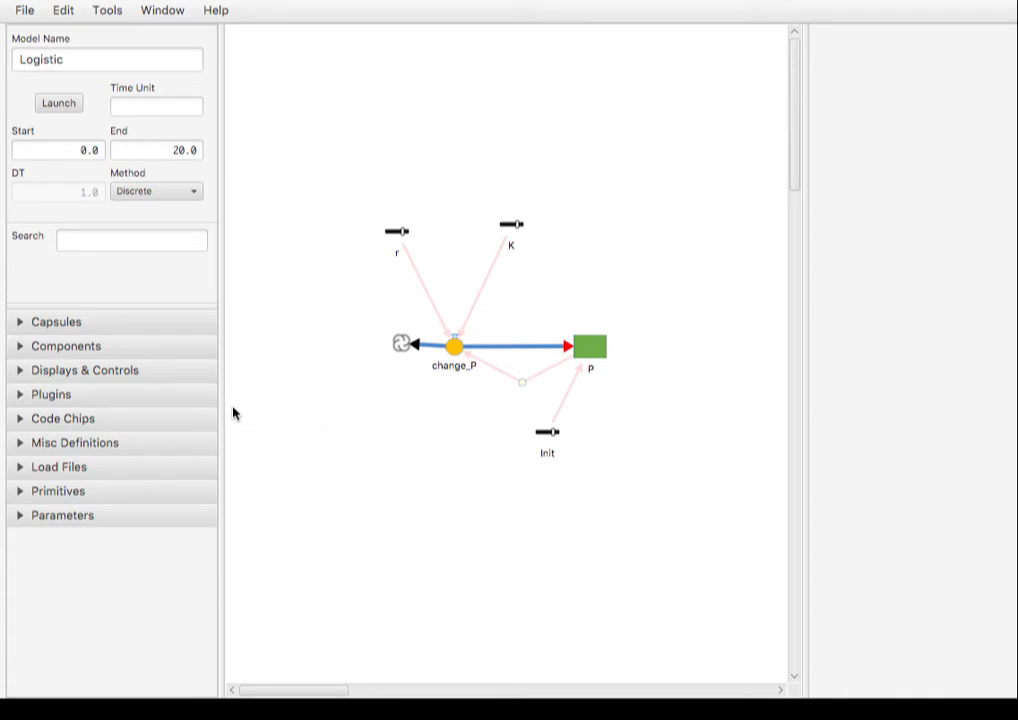
Add a LineGraph display beside state P and name it Population
{"action": "left_click", "coordinate": [83, 372]}
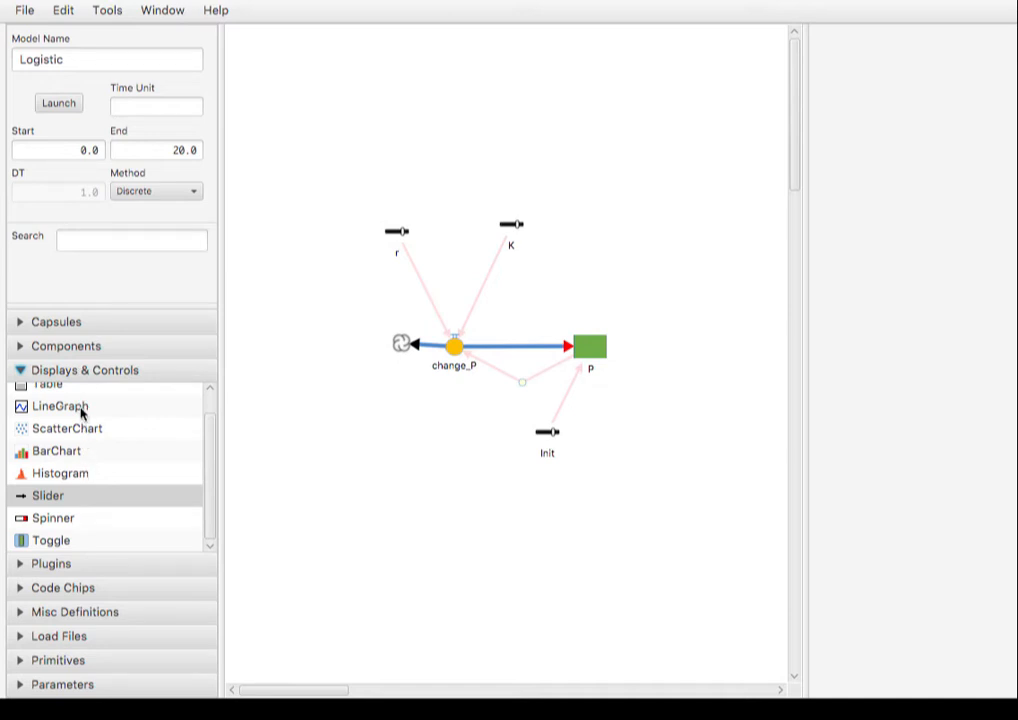
{"action": "scroll", "coordinate": [76, 408], "scroll_direction": "up", "scroll_amount": 1}
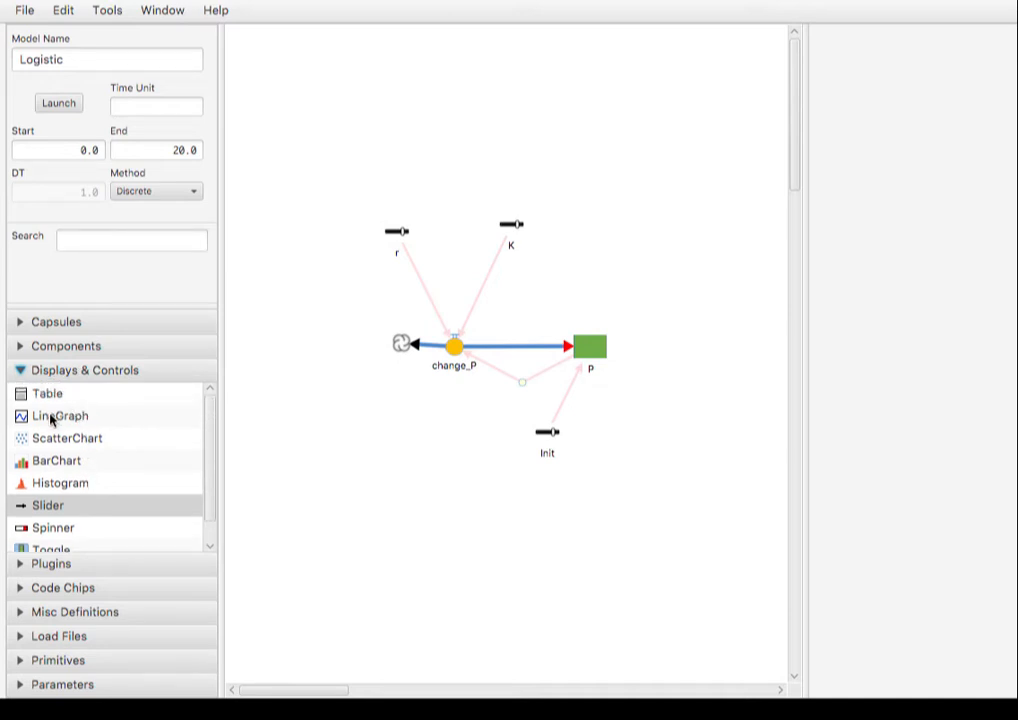
{"action": "left_click", "coordinate": [50, 418]}
{"action": "left_click_drag", "start_coordinate": [21, 422], "coordinate": [686, 396]}
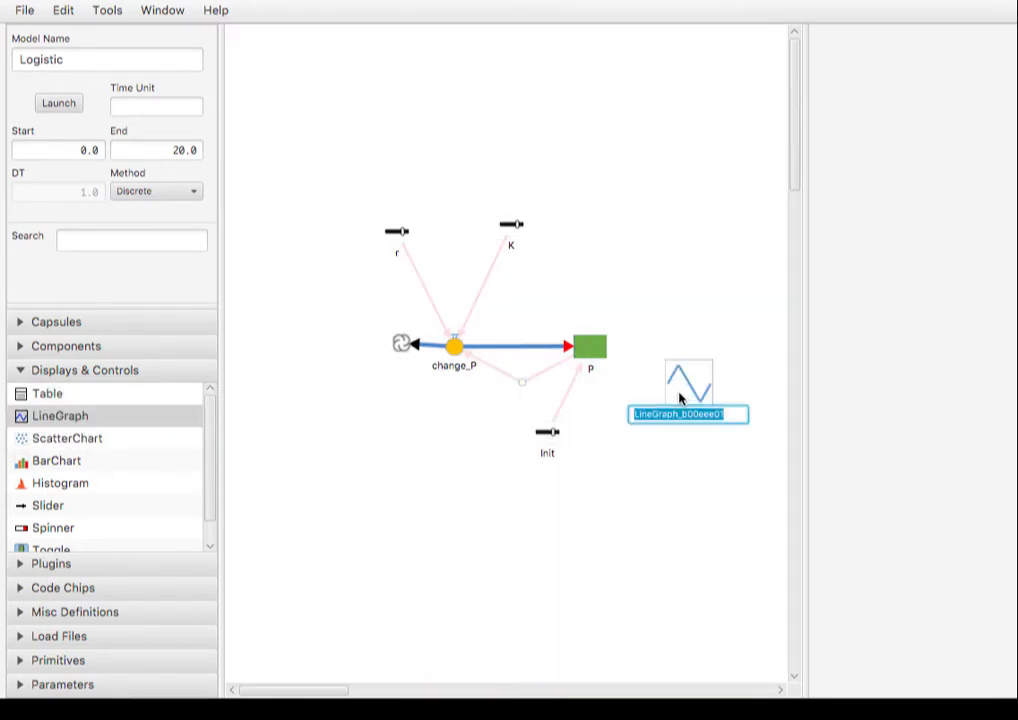
{"action": "type", "text": "Population"}
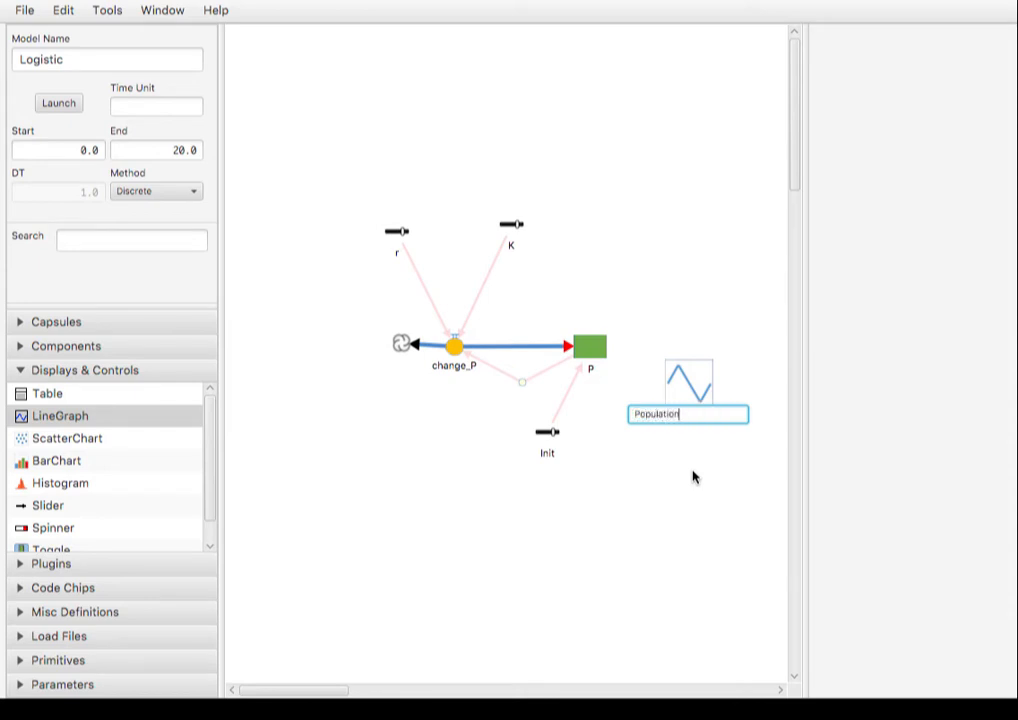
{"action": "key", "text": "Return"}
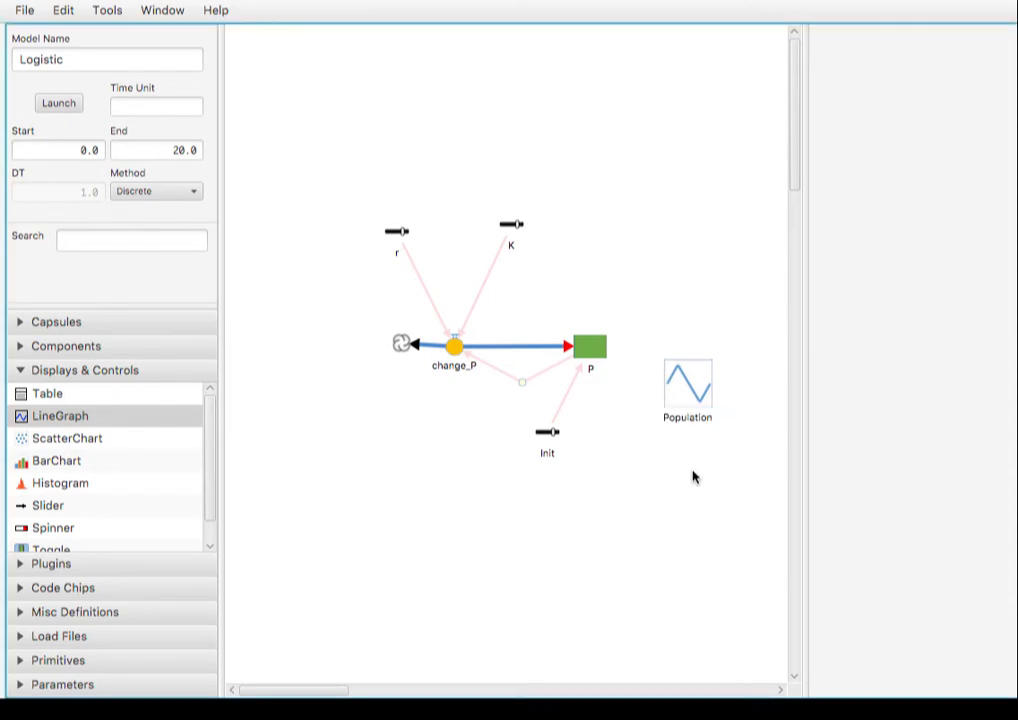
Add P as a plotted item of the Population graph, enable Compare for it, and leave nothing selected
{"action": "left_click", "coordinate": [686, 394]}
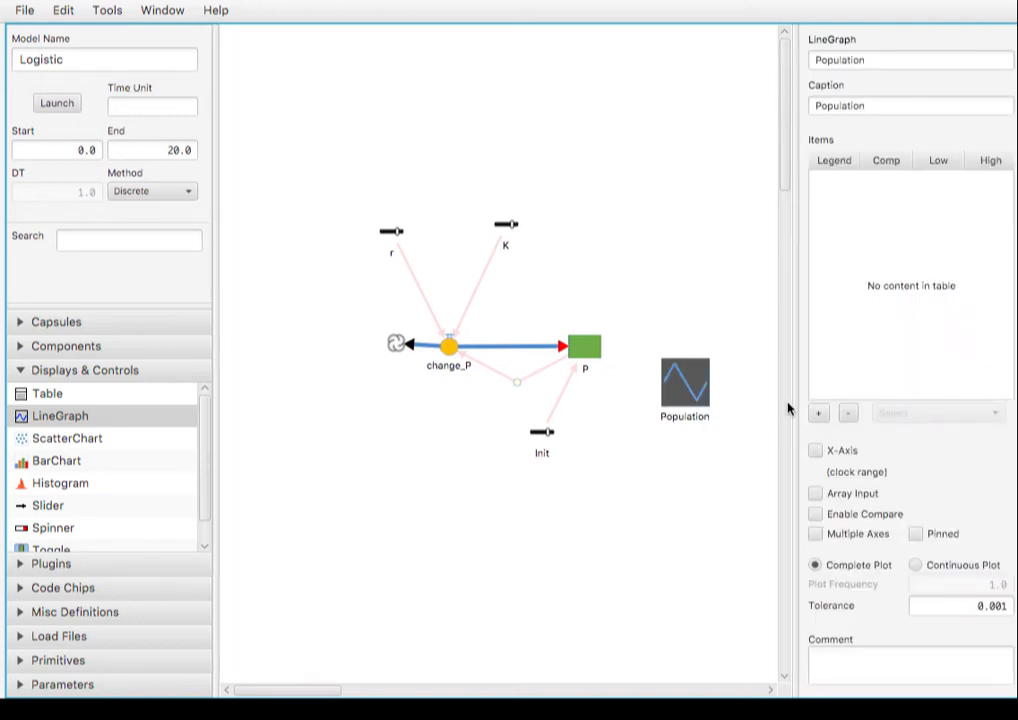
{"action": "left_click", "coordinate": [820, 415]}
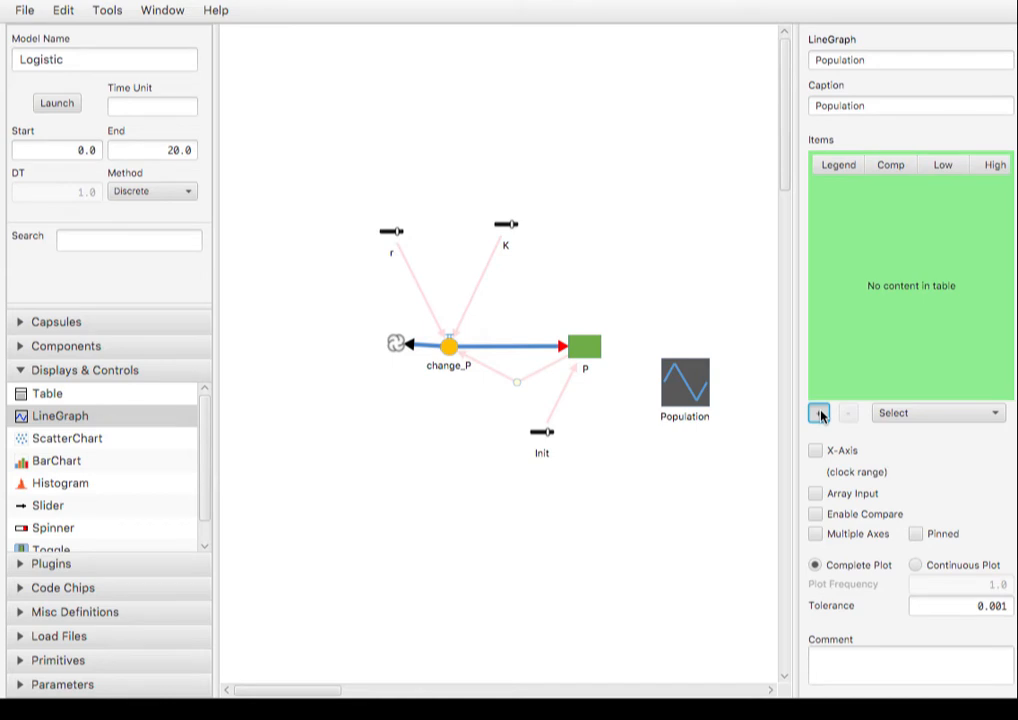
{"action": "left_click", "coordinate": [905, 414]}
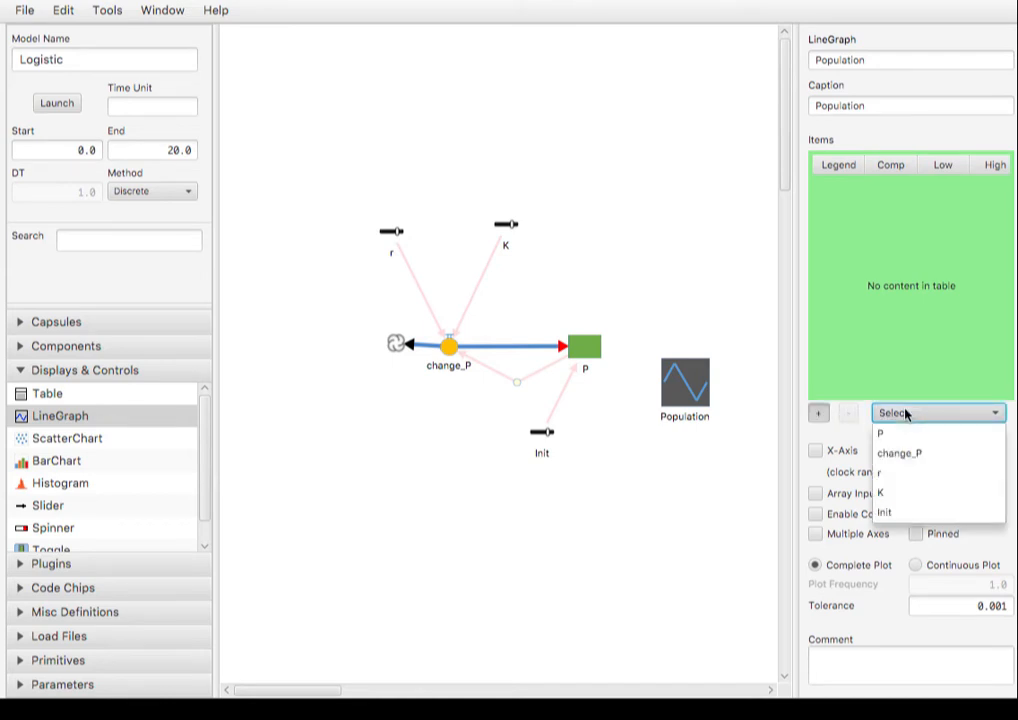
{"action": "left_click", "coordinate": [902, 431]}
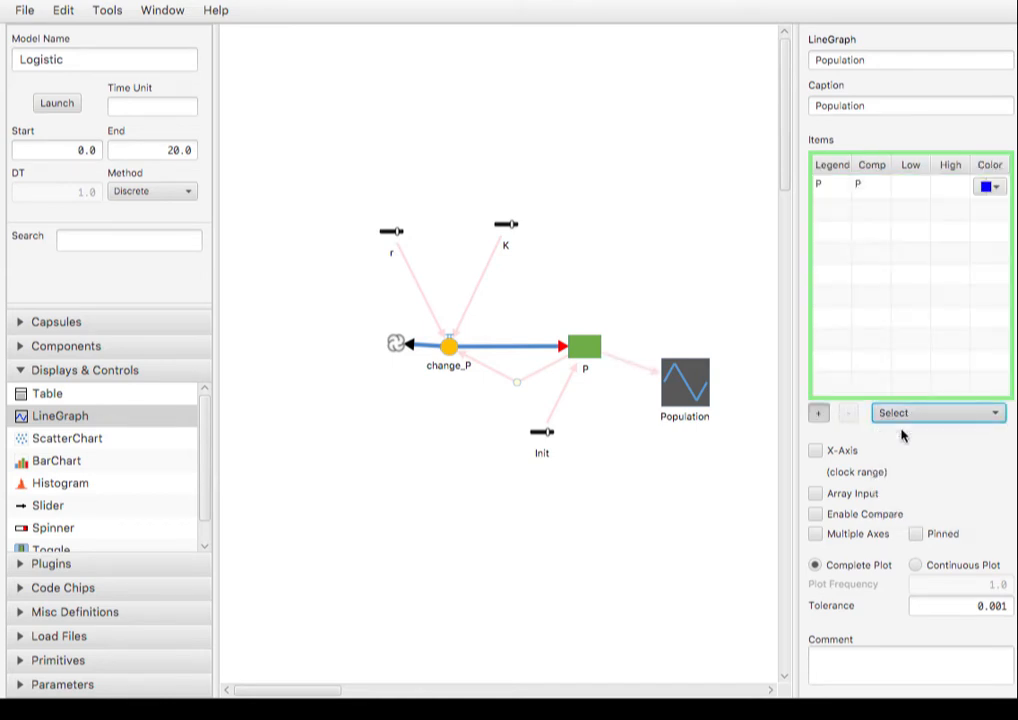
{"action": "left_click", "coordinate": [818, 415]}
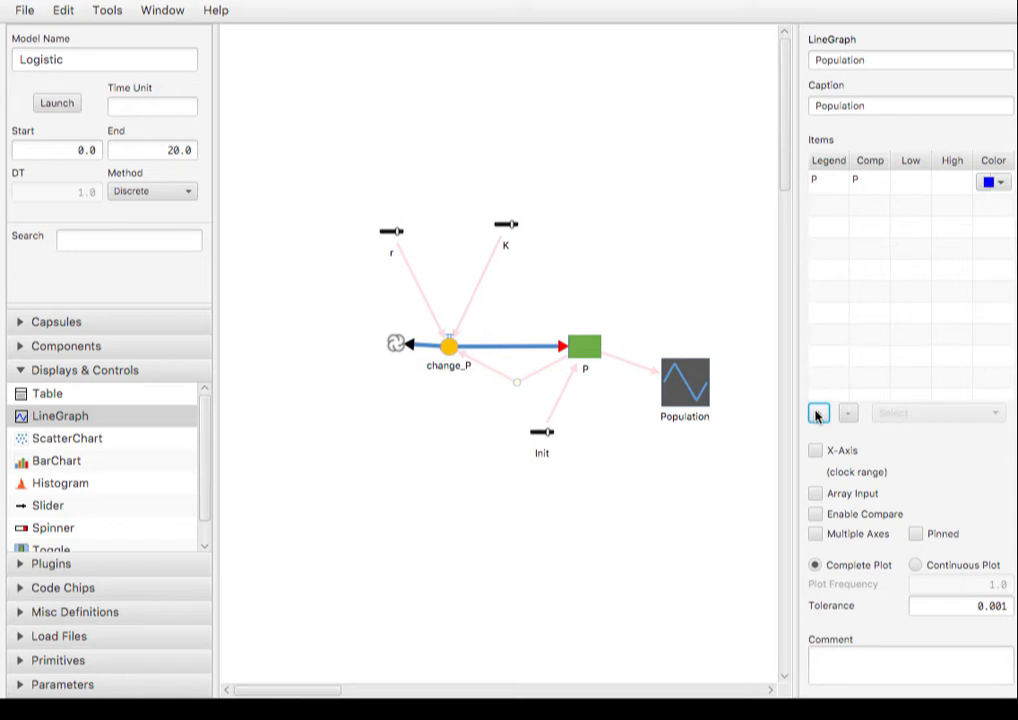
{"action": "left_click", "coordinate": [816, 515]}
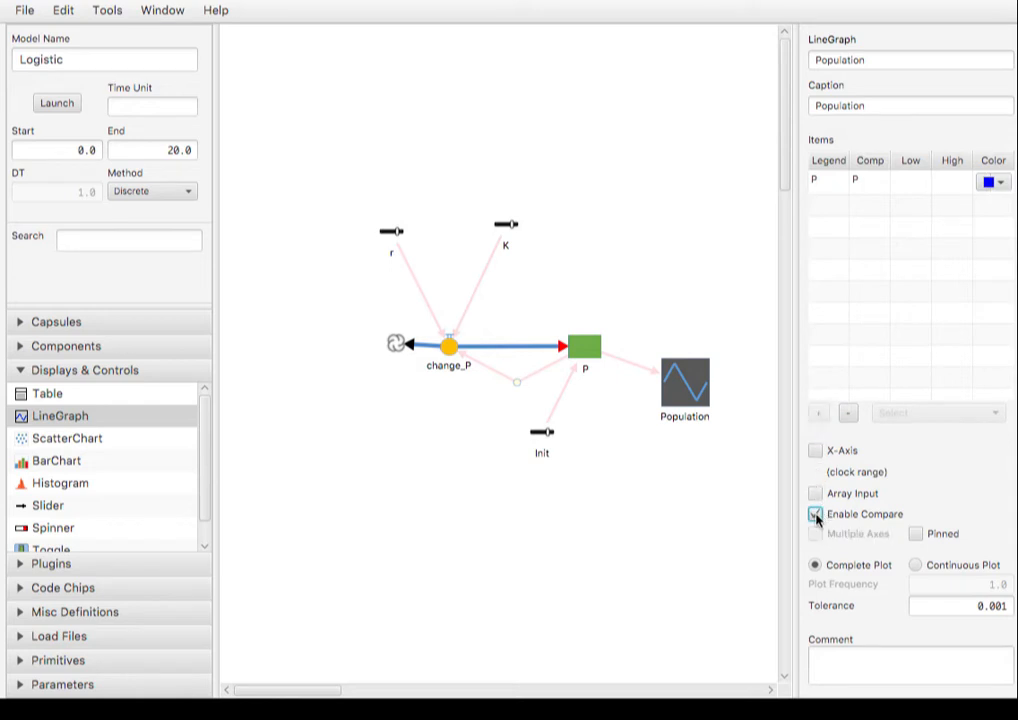
{"action": "left_click", "coordinate": [655, 502]}
Save the Logistic model and collapse the list of displays and controls
{"action": "left_click", "coordinate": [28, 12]}
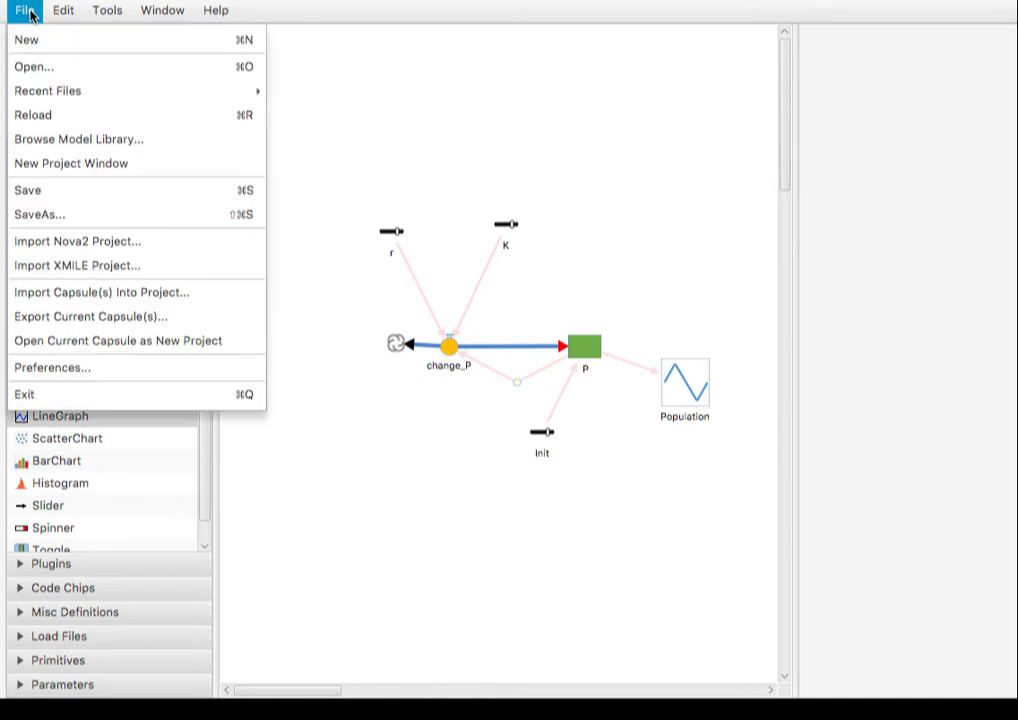
{"action": "left_click", "coordinate": [52, 191]}
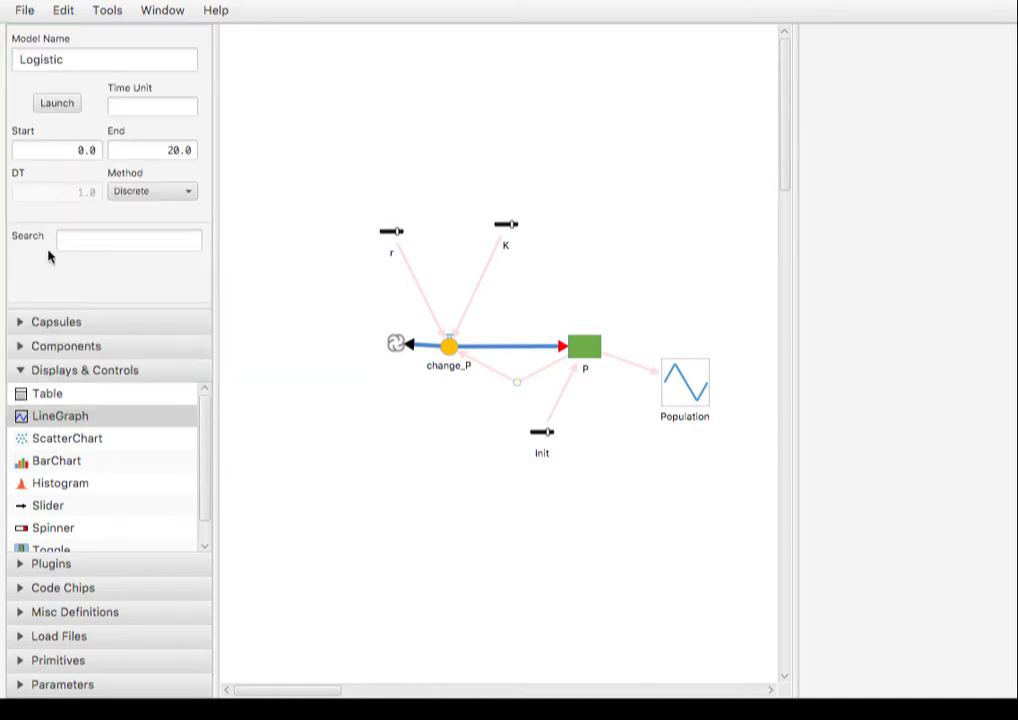
{"action": "left_click", "coordinate": [24, 370]}
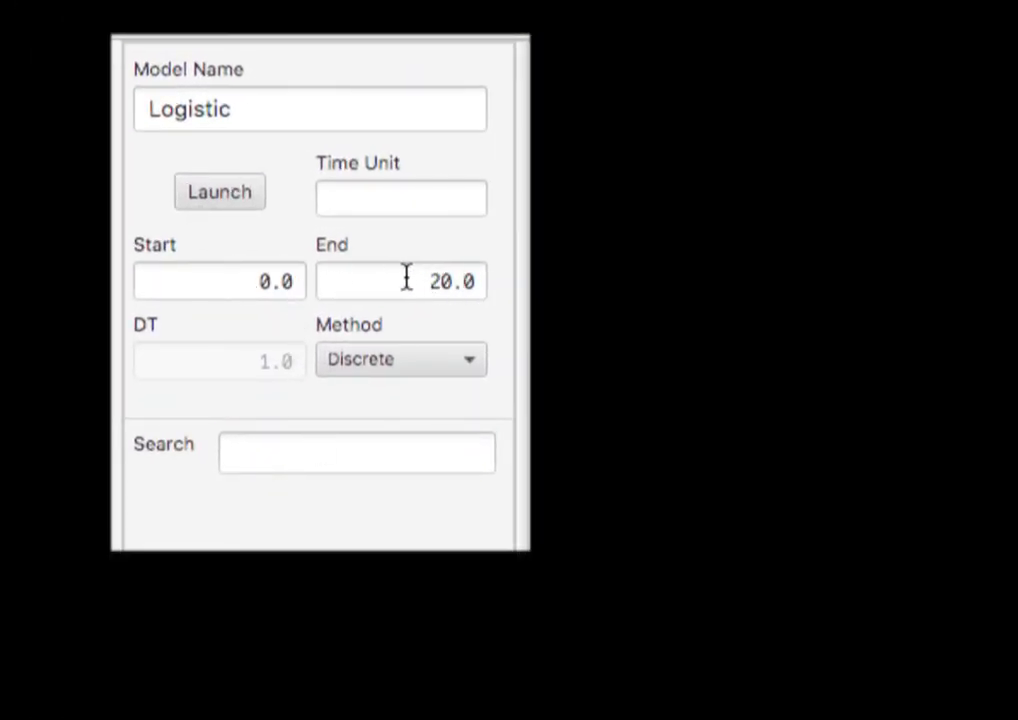
Configure the simulation with an end time of 100.0, the RK4 method and a DT of 0.1
{"action": "left_click", "coordinate": [401, 278]}
{"action": "double_click", "coordinate": [401, 278]}
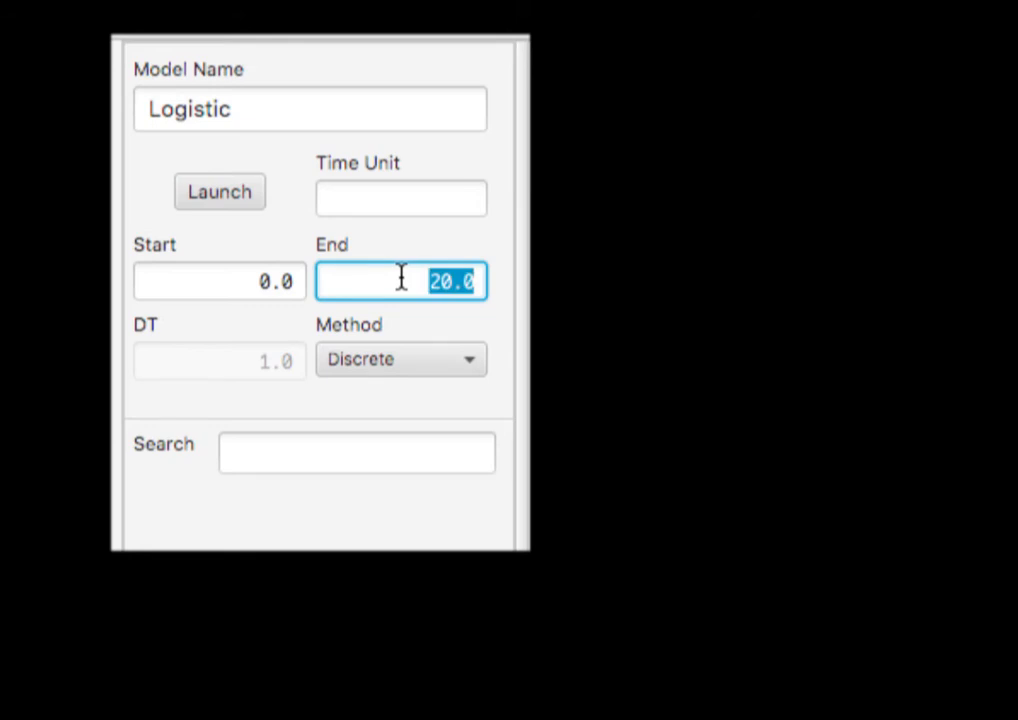
{"action": "type", "text": "100.0"}
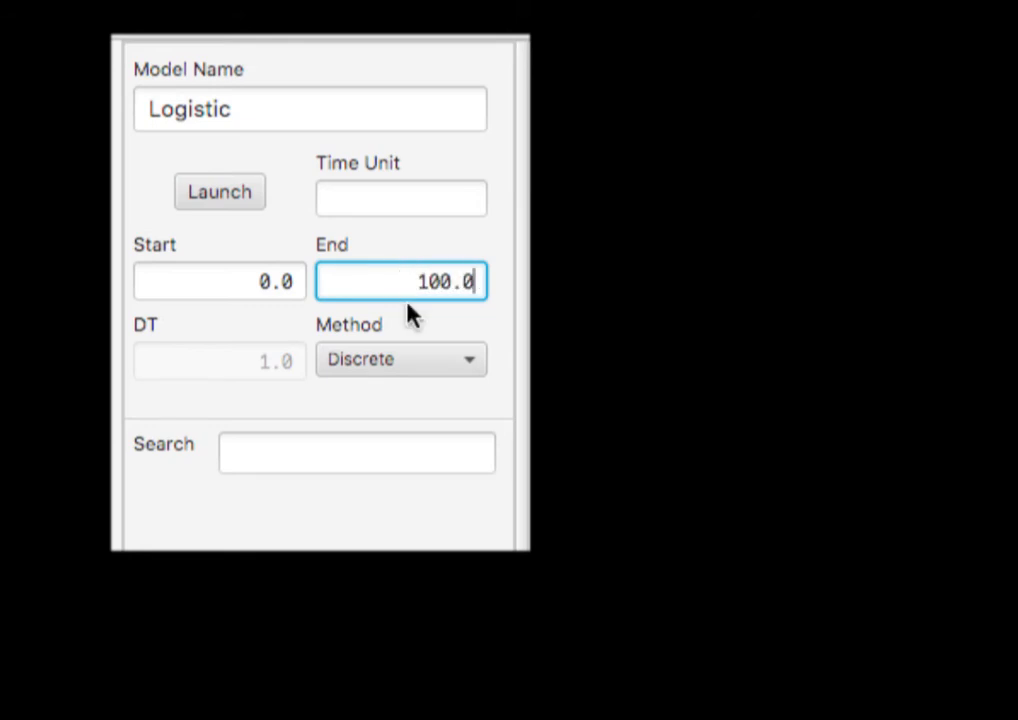
{"action": "left_click", "coordinate": [427, 364]}
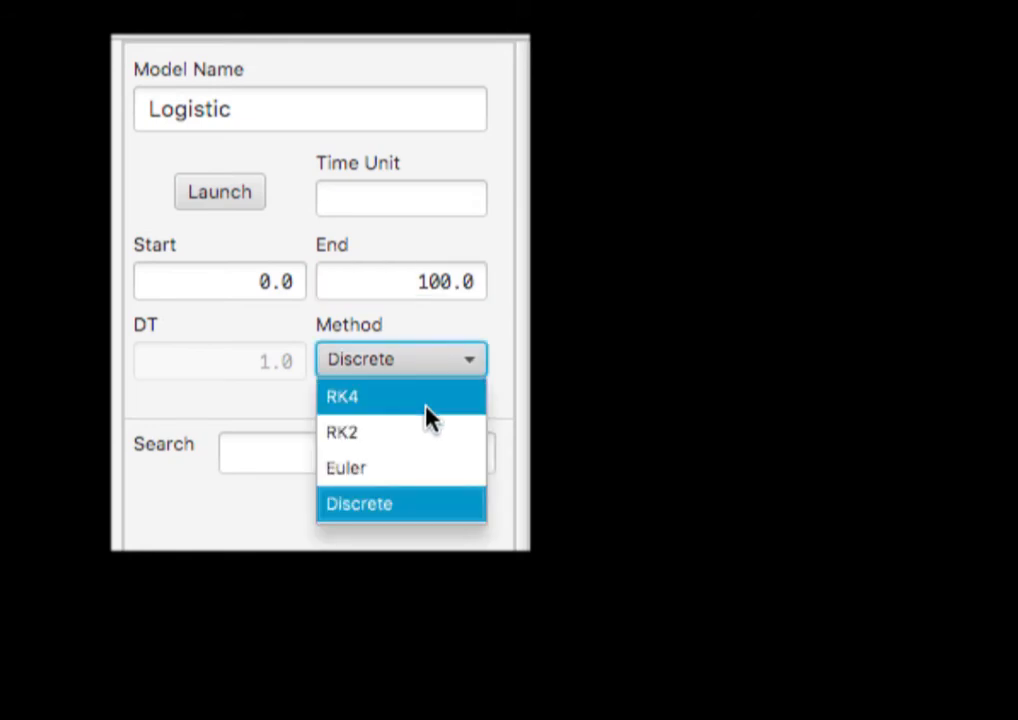
{"action": "left_click", "coordinate": [428, 400]}
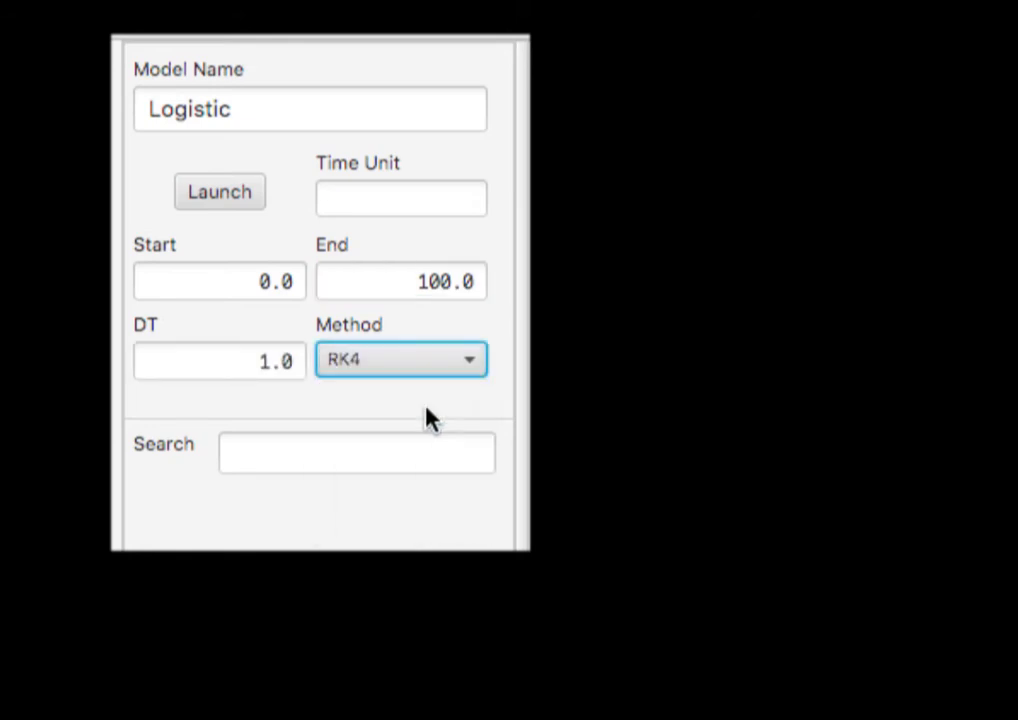
{"action": "left_click", "coordinate": [236, 360]}
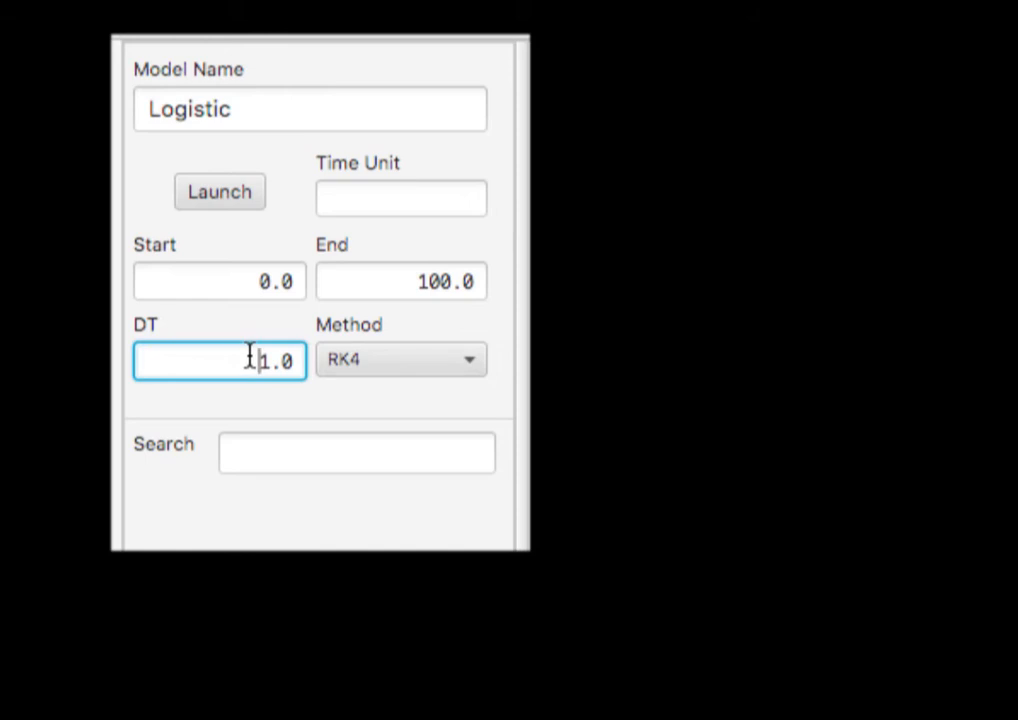
{"action": "double_click", "coordinate": [251, 358]}
{"action": "type", "text": "0.1"}
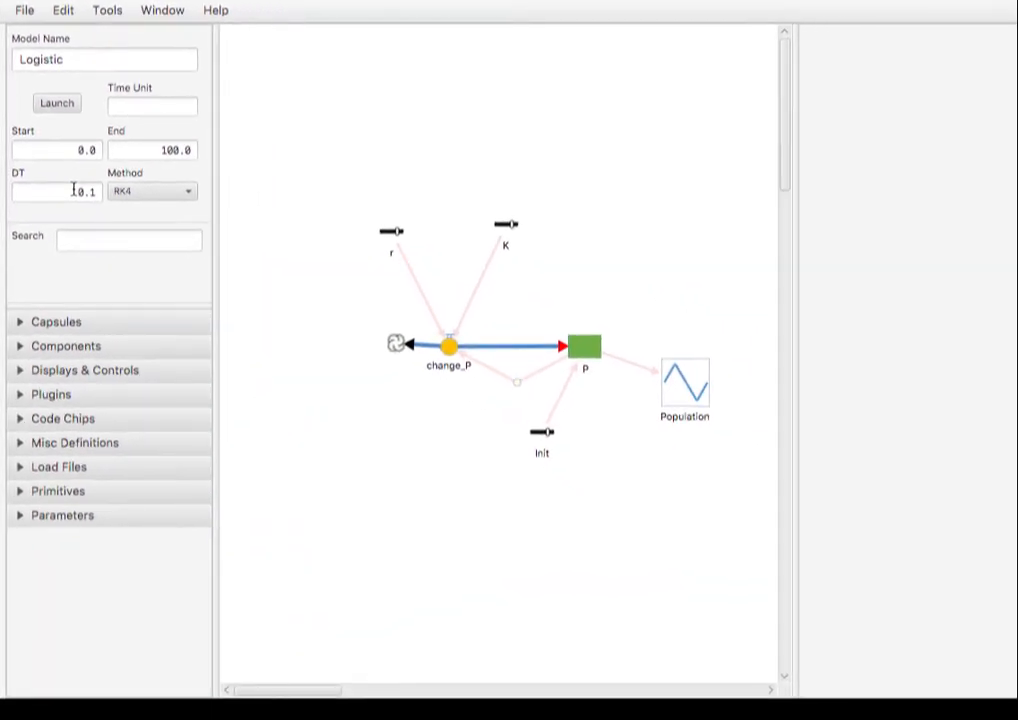
Launch the model and run the simulation with the initial slider values
{"action": "left_click", "coordinate": [58, 103]}
{"action": "left_click", "coordinate": [58, 104]}
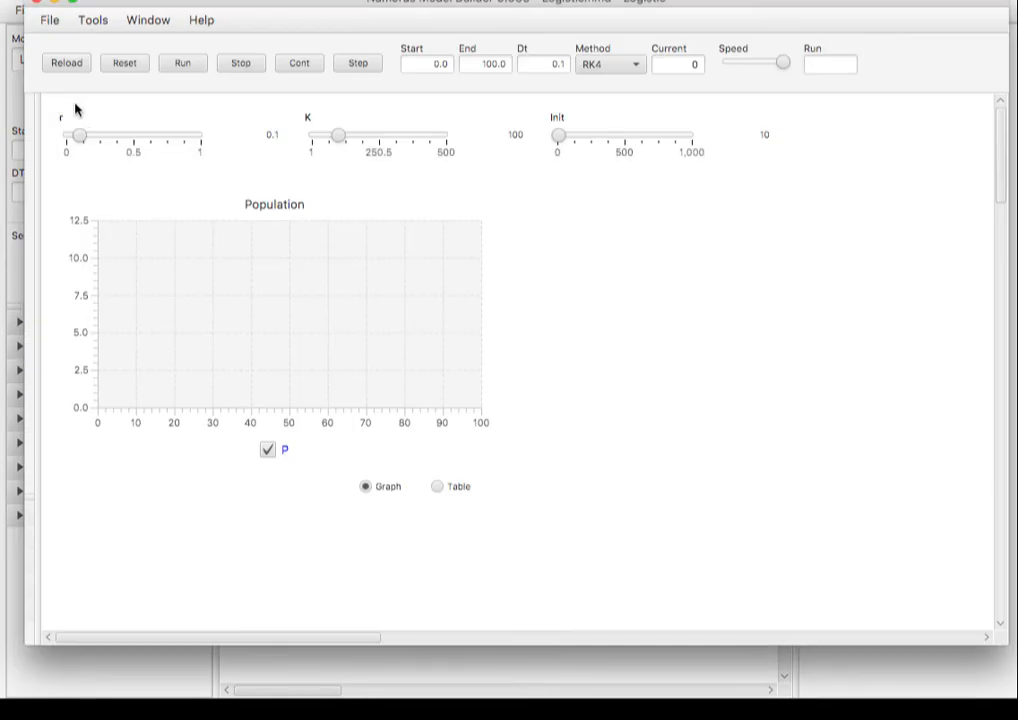
{"action": "left_click", "coordinate": [181, 64]}
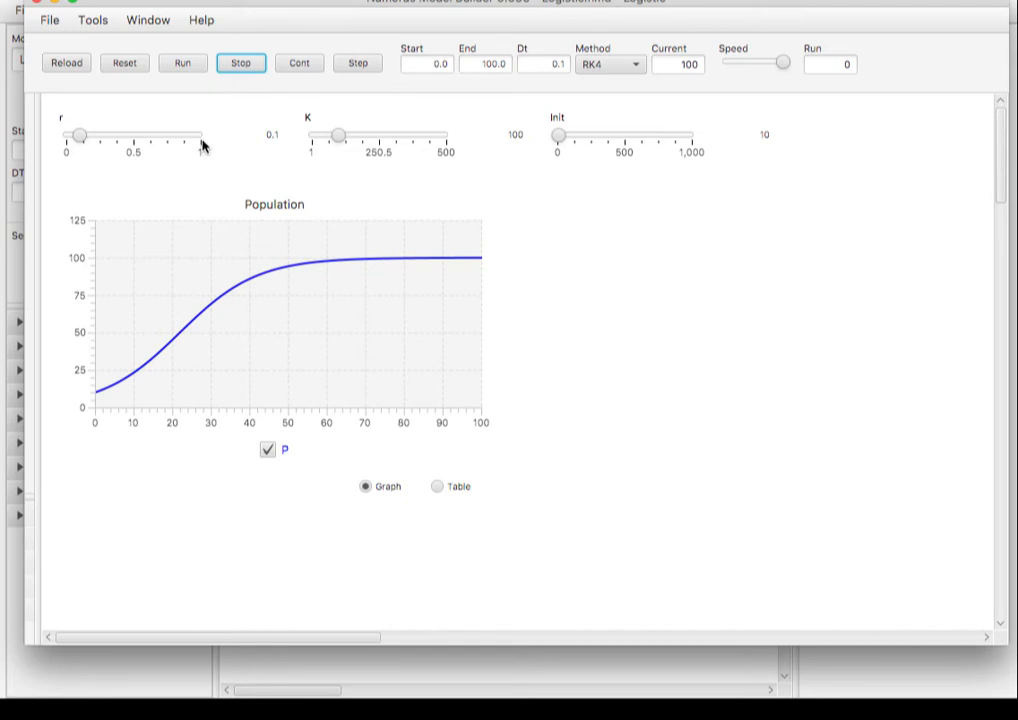
Inspect the Population output along the curve and as a table, and return to the graph view
{"action": "mouse_move", "coordinate": [200, 243]}
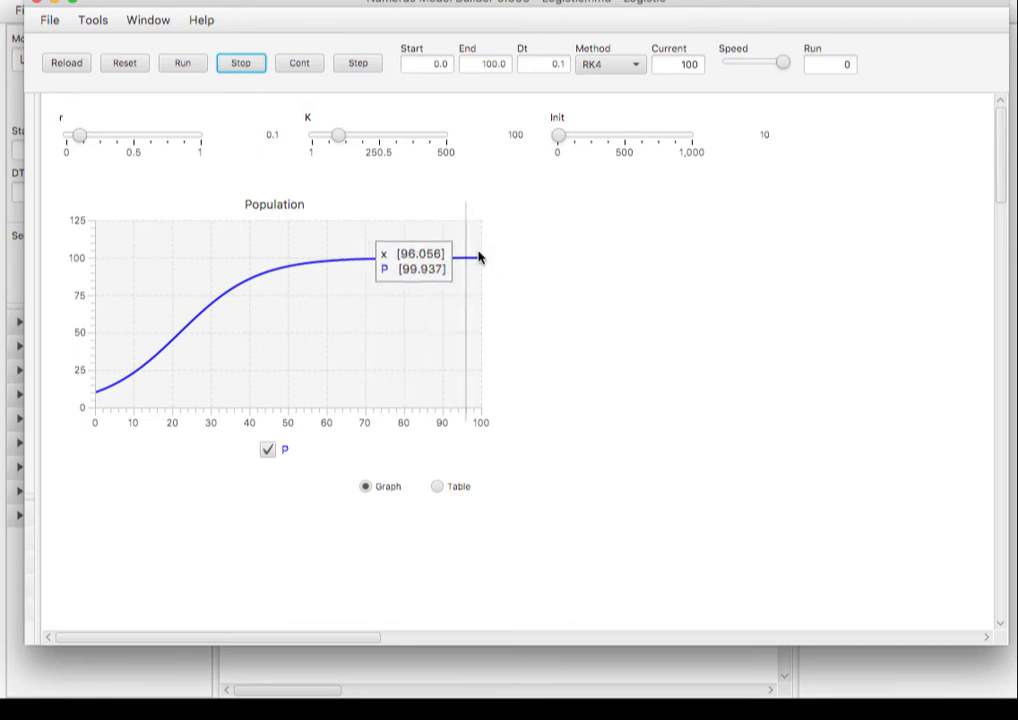
{"action": "left_click", "coordinate": [437, 486]}
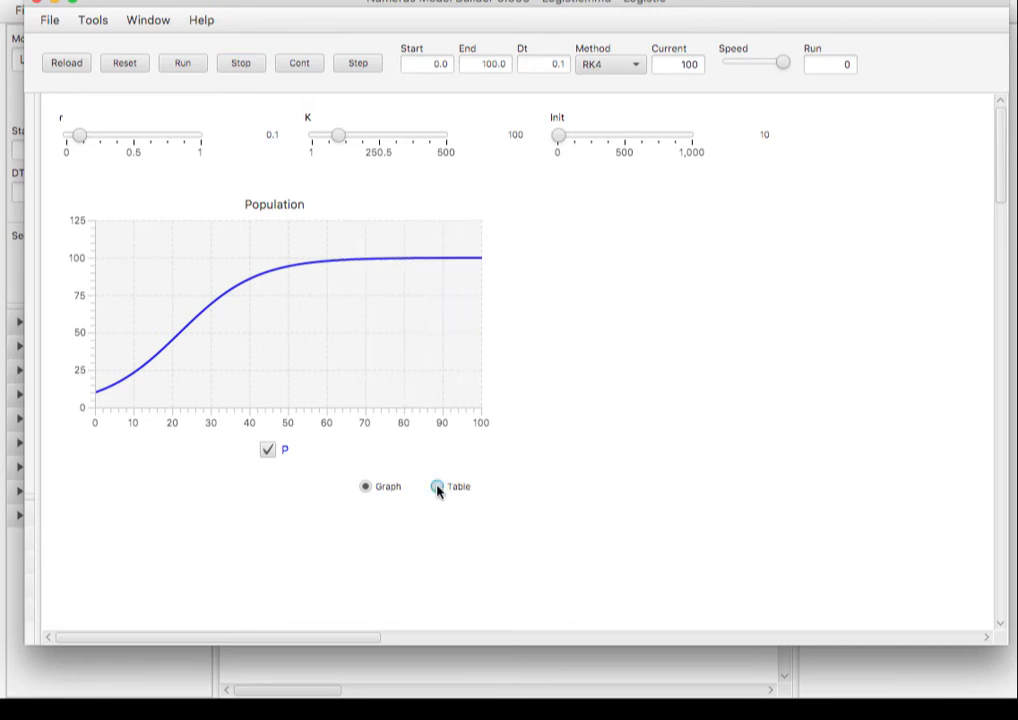
{"action": "left_click_drag", "start_coordinate": [488, 461], "coordinate": [507, 477]}
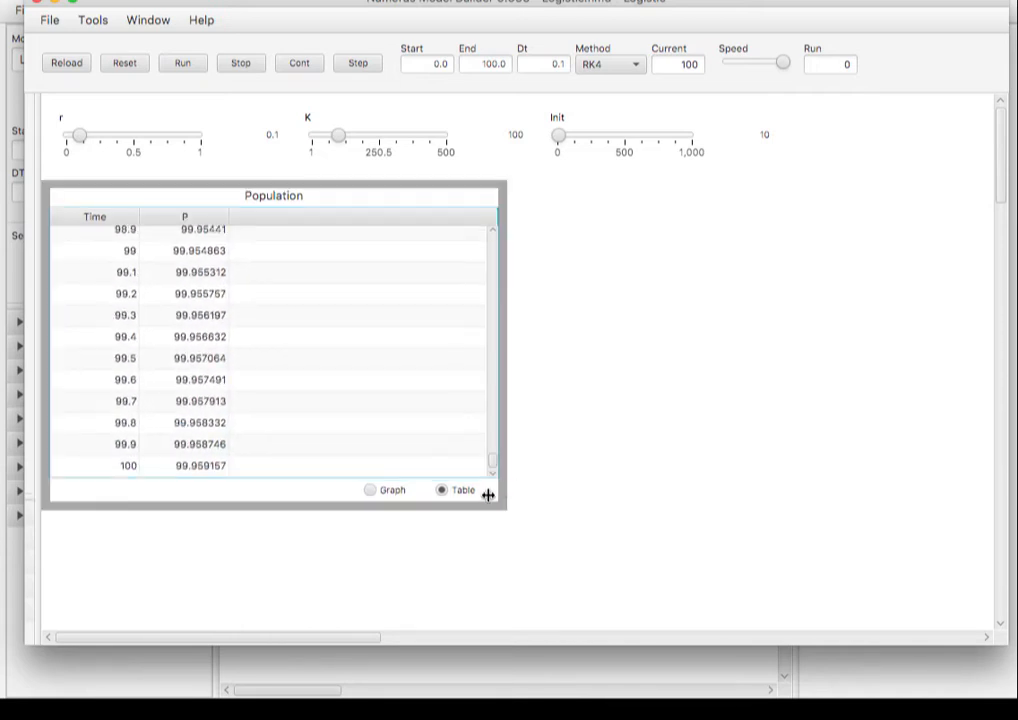
{"action": "left_click", "coordinate": [369, 489]}
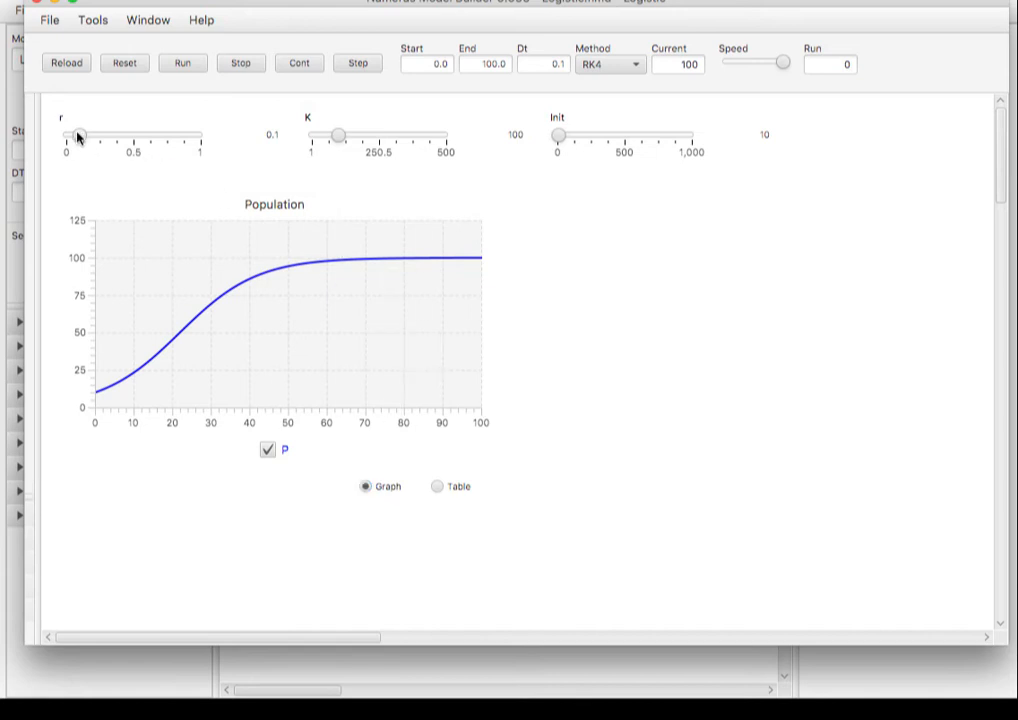
Run the simulation with slider r at 0.5 and again with r at 0.75 to compare the curves
{"action": "left_click_drag", "start_coordinate": [79, 137], "coordinate": [132, 138]}
{"action": "left_click", "coordinate": [182, 63]}
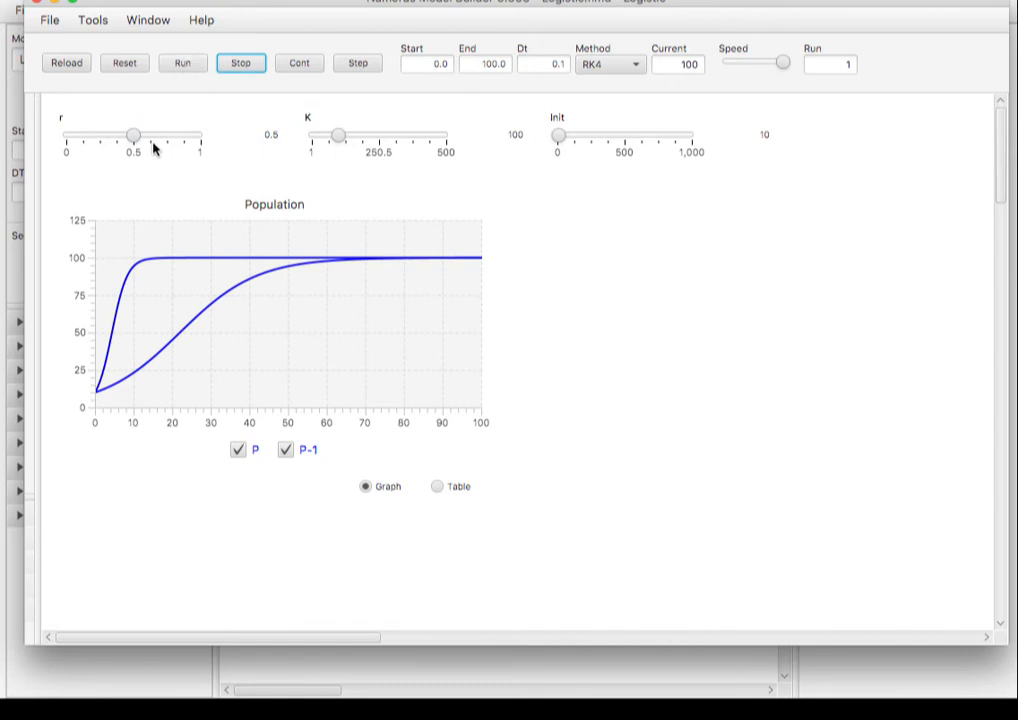
{"action": "left_click_drag", "start_coordinate": [133, 137], "coordinate": [165, 138]}
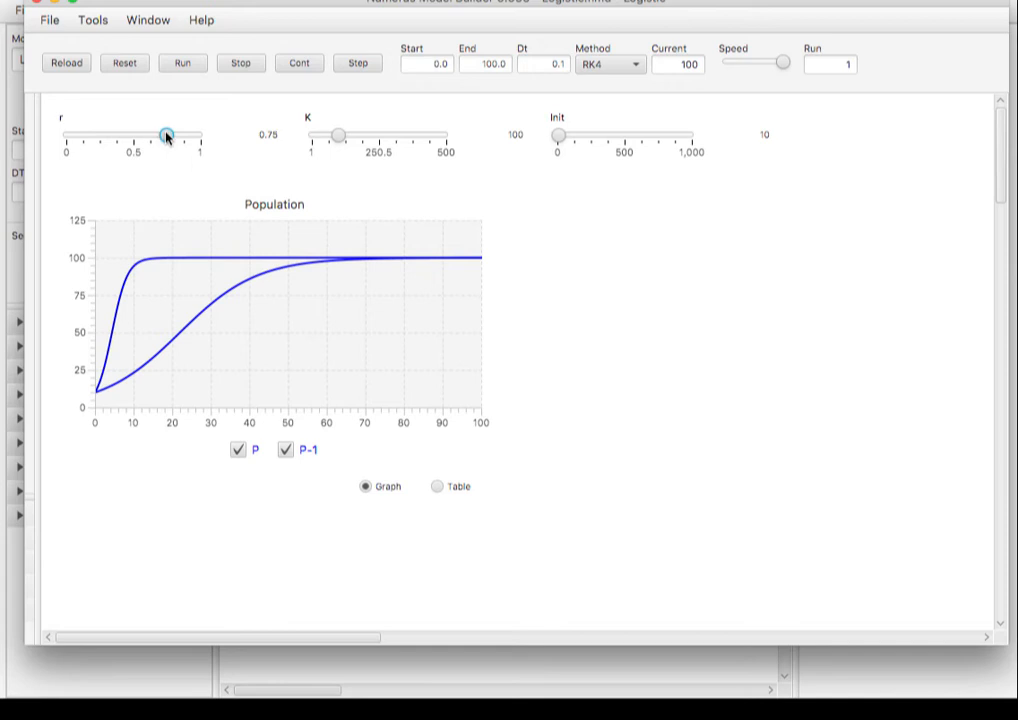
{"action": "left_click", "coordinate": [181, 65]}
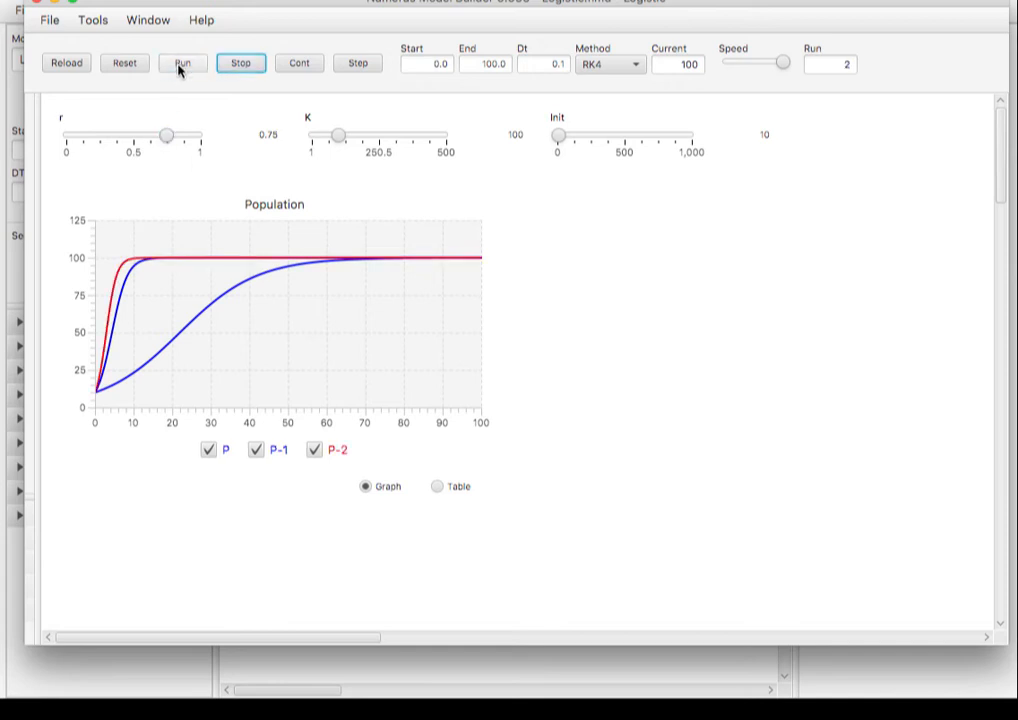
Set slider K to 200 and run the simulation again
{"action": "left_click", "coordinate": [340, 137]}
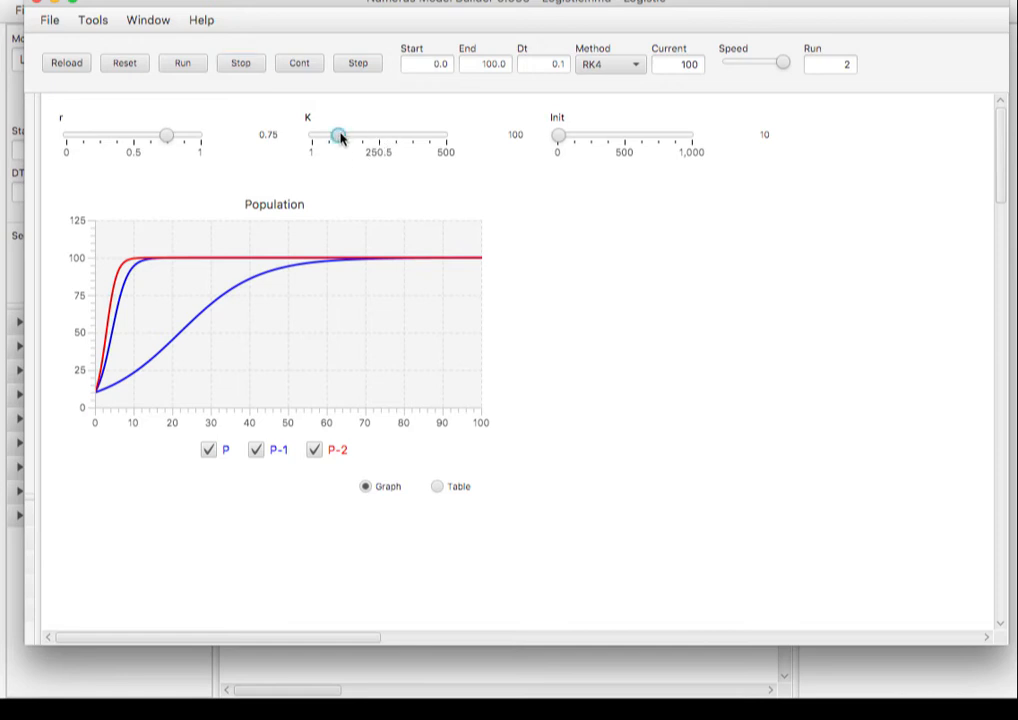
{"action": "left_click_drag", "start_coordinate": [340, 137], "coordinate": [367, 138]}
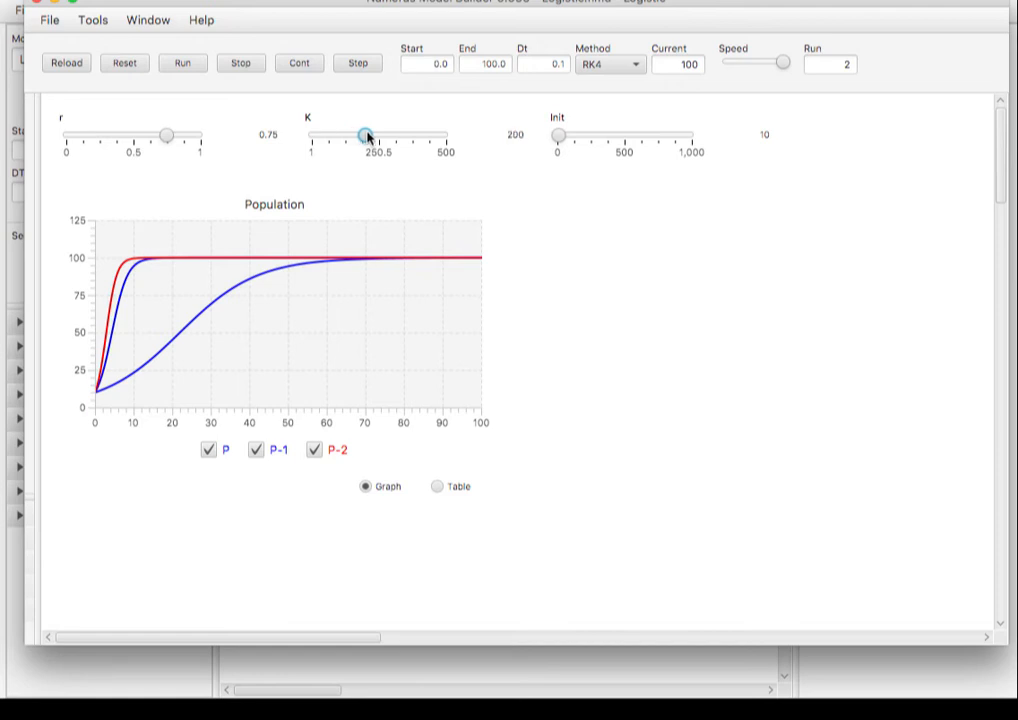
{"action": "left_click", "coordinate": [183, 64]}
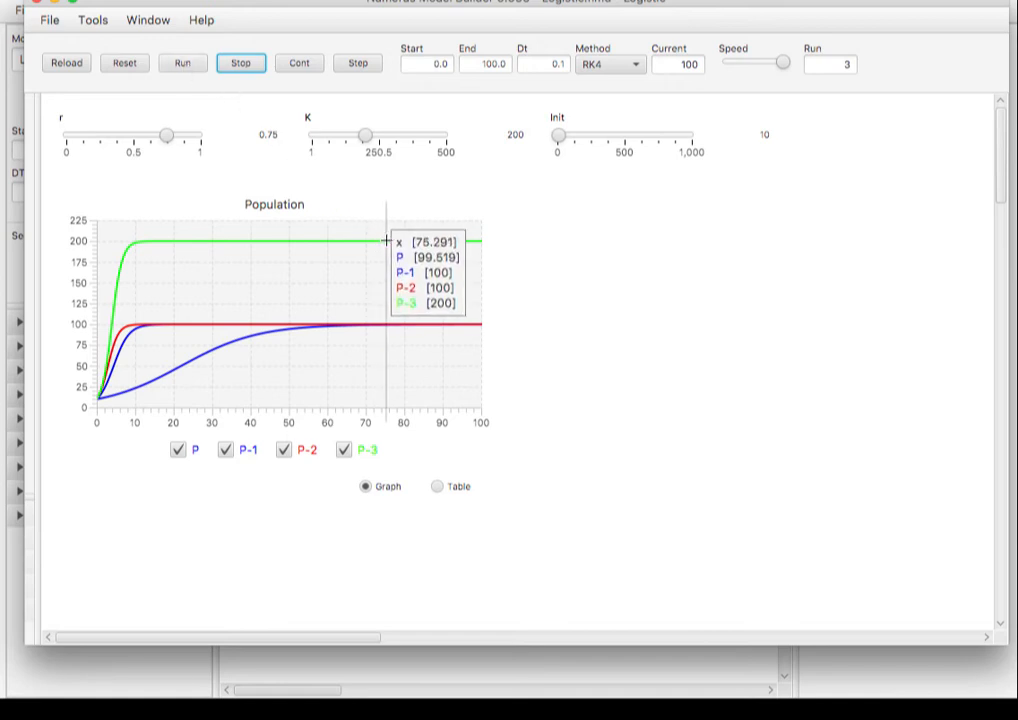
Set slider Init to 500 and run the simulation again
{"action": "left_click", "coordinate": [559, 136]}
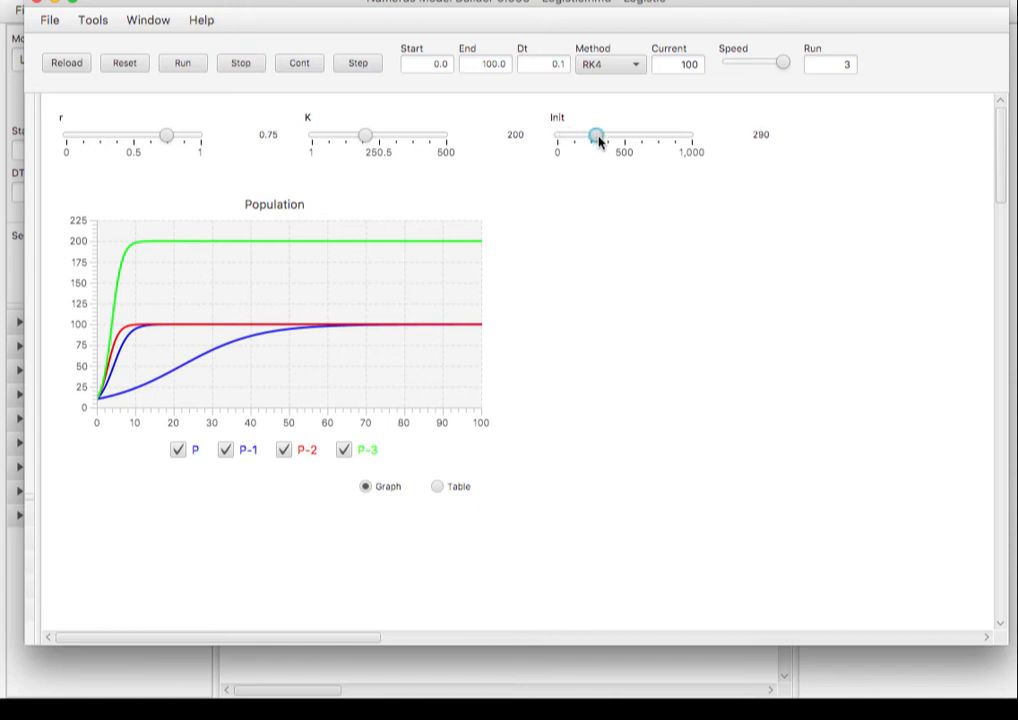
{"action": "left_click_drag", "start_coordinate": [599, 141], "coordinate": [626, 146]}
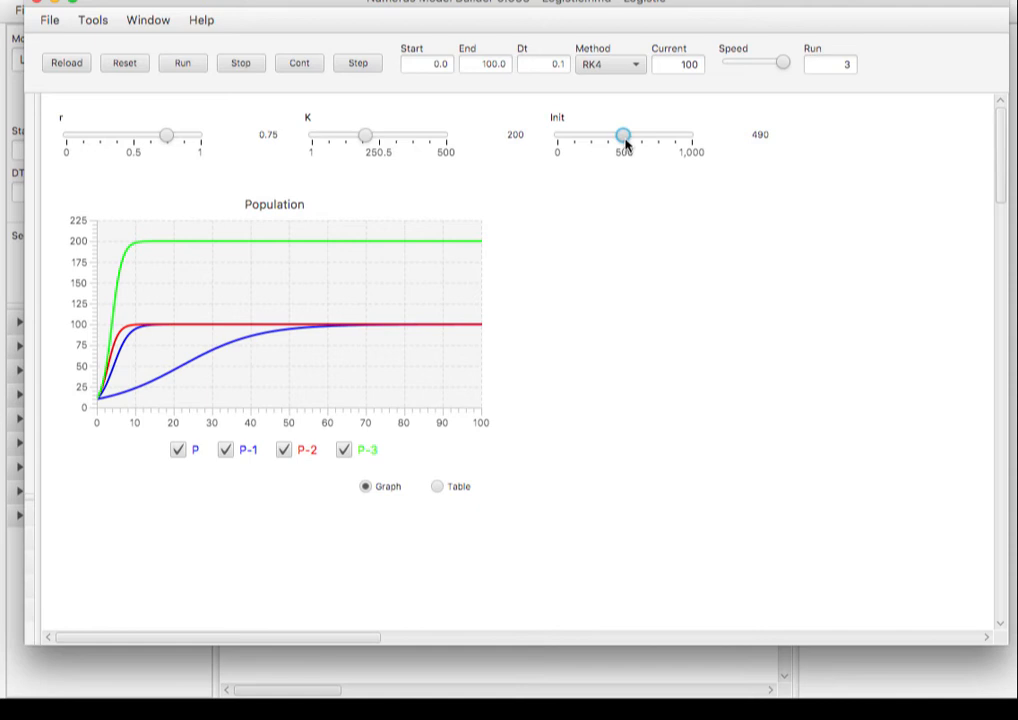
{"action": "left_click_drag", "start_coordinate": [626, 146], "coordinate": [625, 148]}
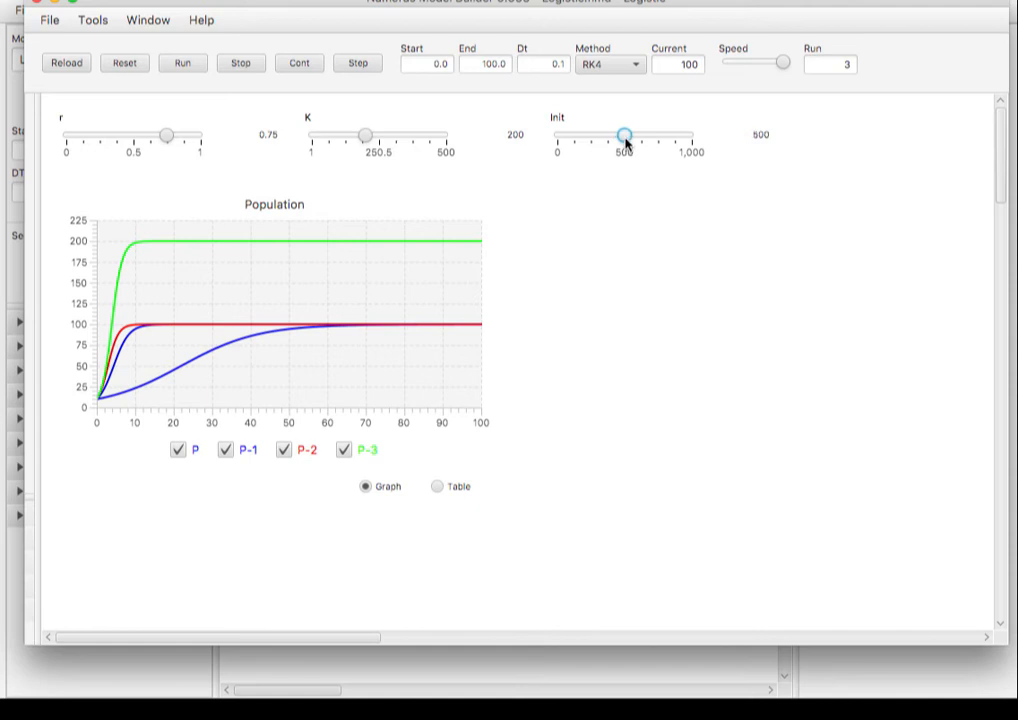
{"action": "left_click", "coordinate": [184, 64]}
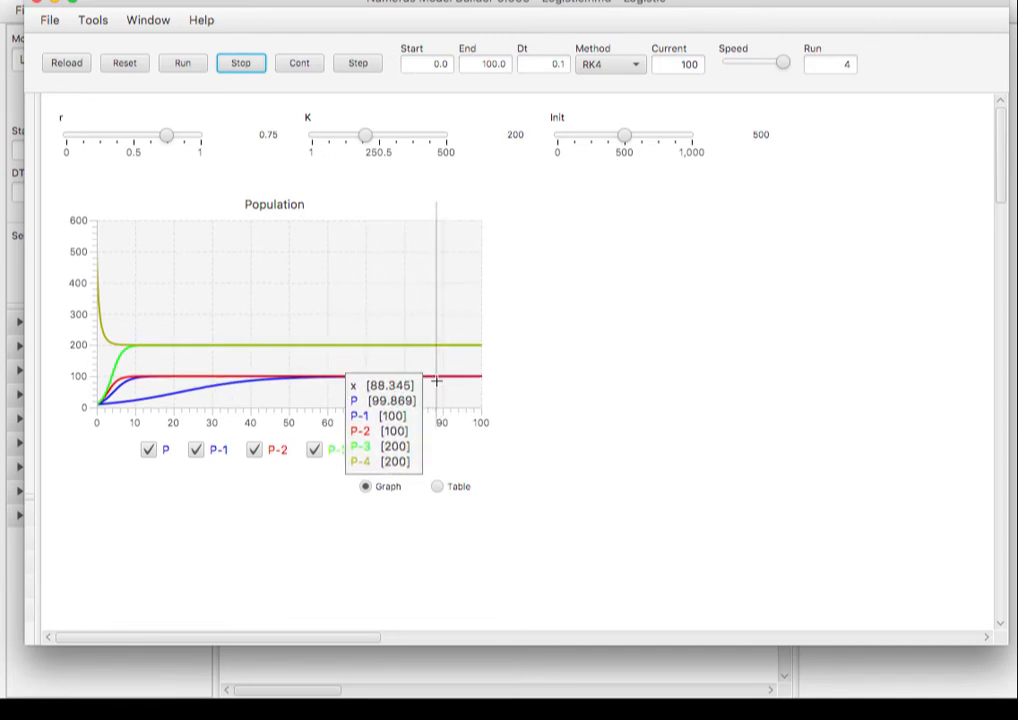
Show the Population output as a table, widen its display, and return to the graph view
{"action": "left_click", "coordinate": [437, 487]}
{"action": "left_click_drag", "start_coordinate": [487, 450], "coordinate": [641, 484]}
{"action": "left_click", "coordinate": [524, 490]}
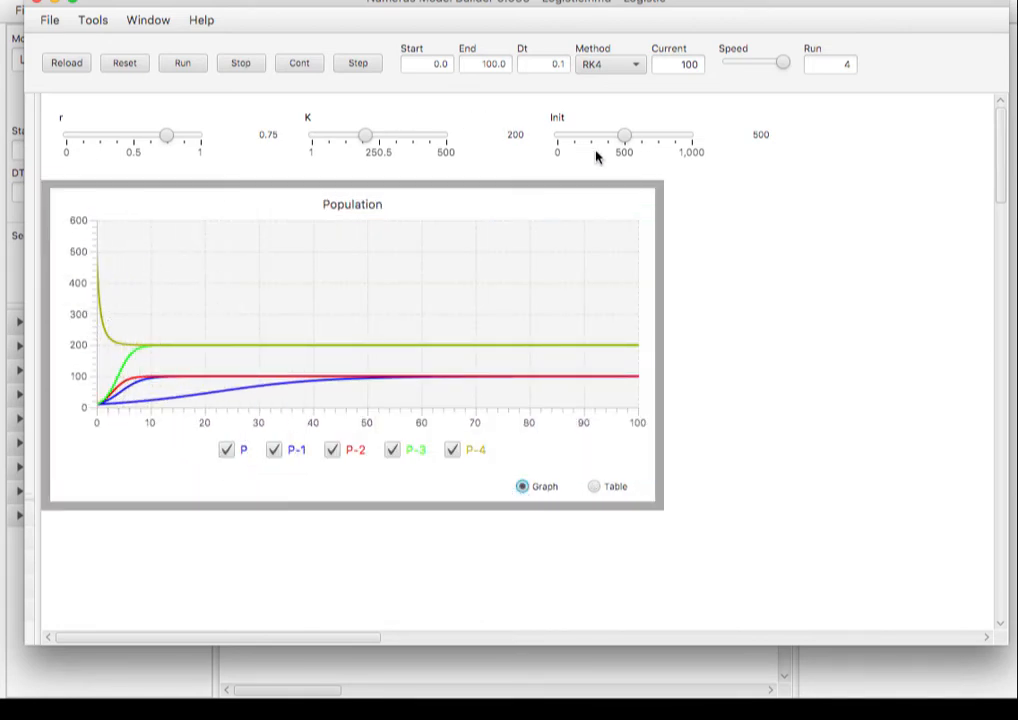
Run the simulation with slider r at 0.26 and again with r at 0.13
{"action": "left_click_drag", "start_coordinate": [153, 143], "coordinate": [100, 152]}
{"action": "left_click", "coordinate": [183, 64]}
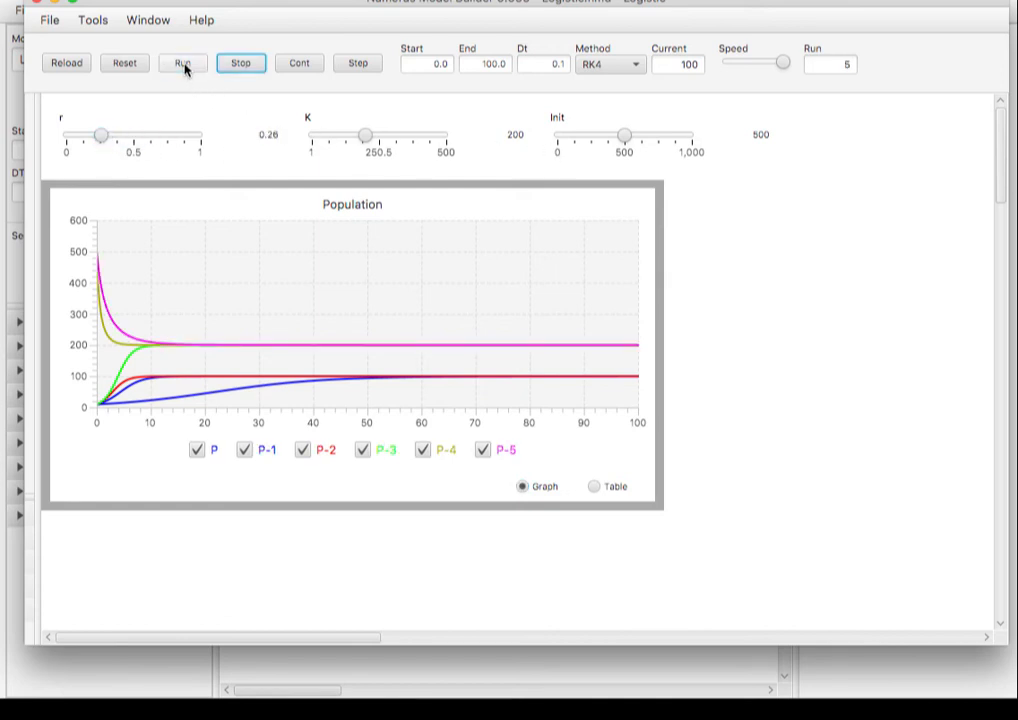
{"action": "left_click_drag", "start_coordinate": [100, 137], "coordinate": [93, 141]}
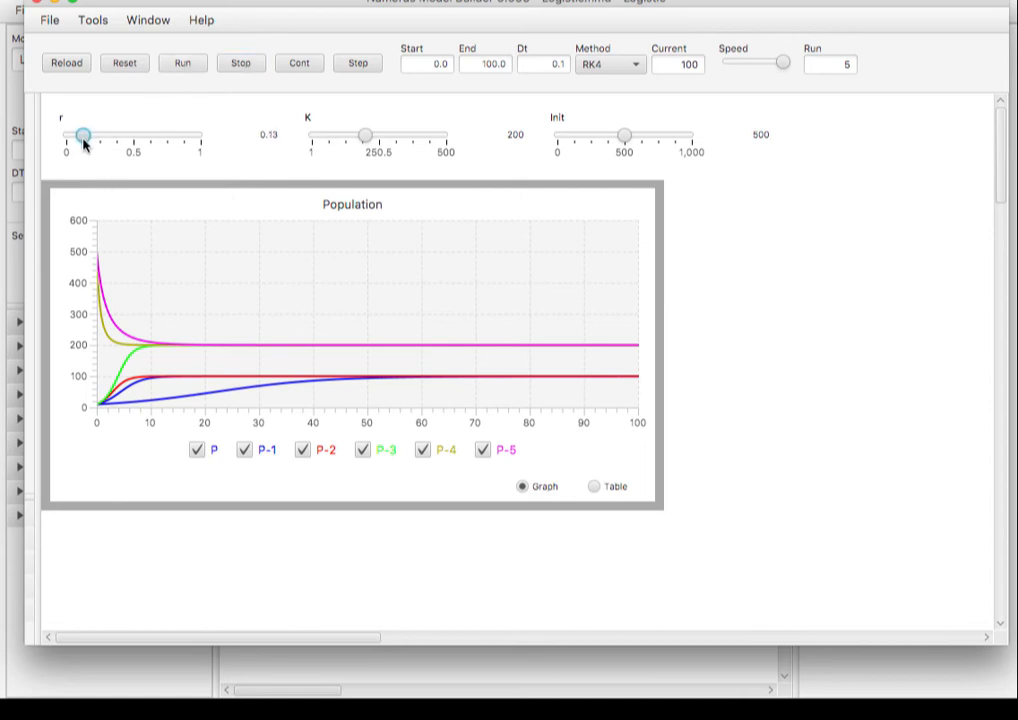
{"action": "left_click", "coordinate": [182, 64]}
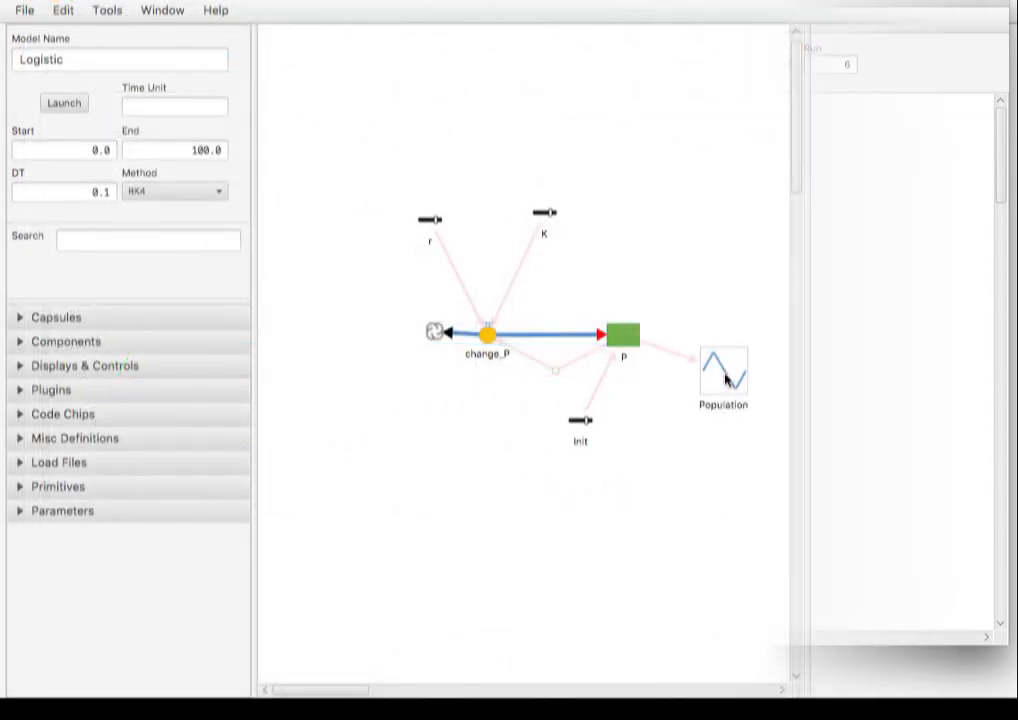
Disable Enable Compare for the Population line graph in the model and switch it to Continuous Plot
{"action": "left_click", "coordinate": [722, 375]}
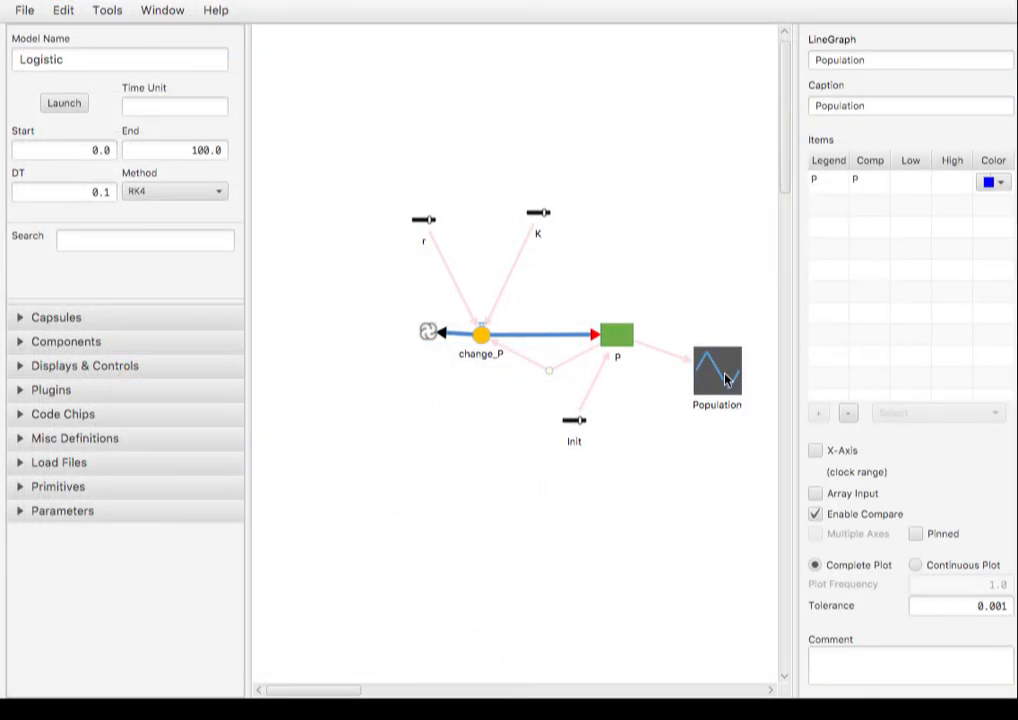
{"action": "left_click", "coordinate": [816, 516]}
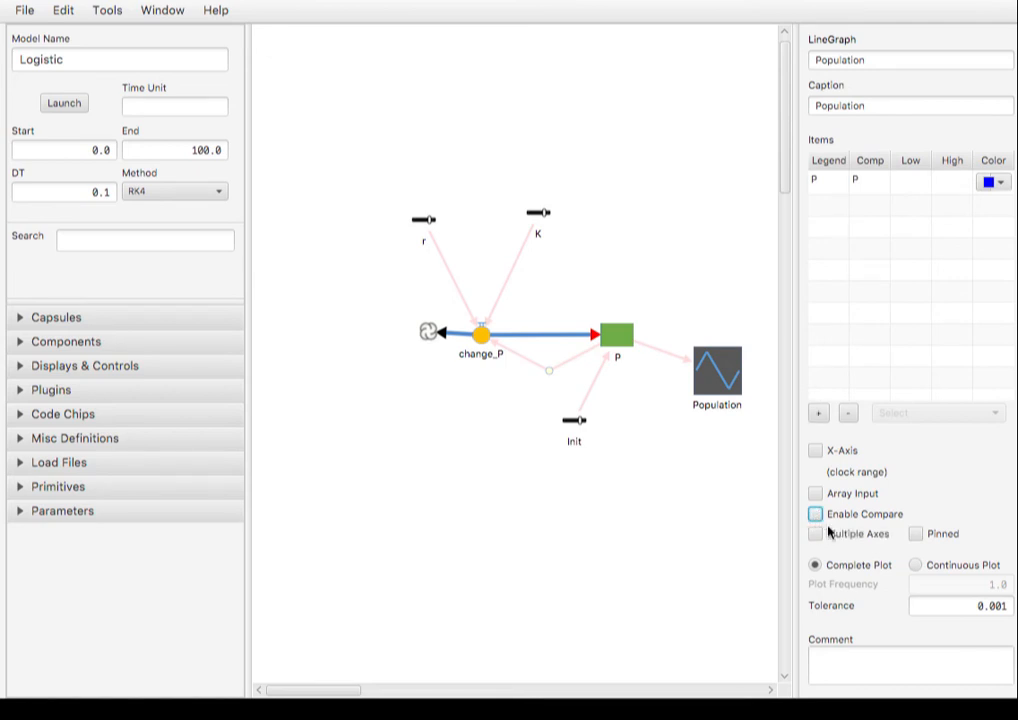
{"action": "left_click", "coordinate": [916, 567]}
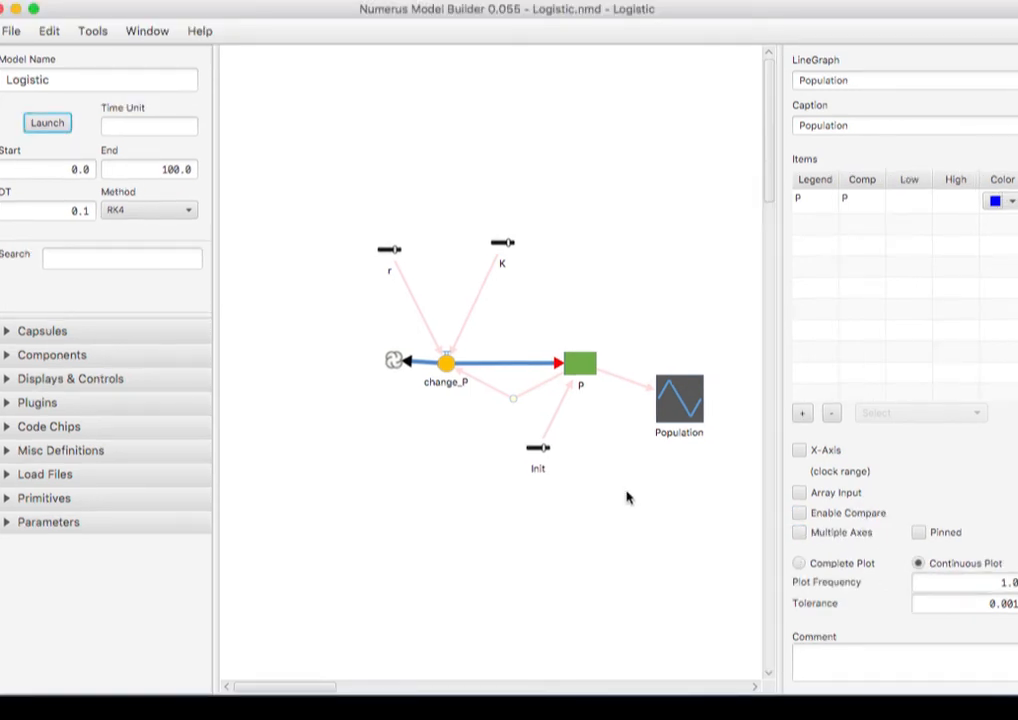
Launch the model again, enable Debug in the simulation window, and reload the simulation
{"action": "scroll", "coordinate": [646, 494], "scroll_direction": "right", "scroll_amount": 5}
{"action": "scroll", "coordinate": [627, 497], "scroll_direction": "right", "scroll_amount": 3}
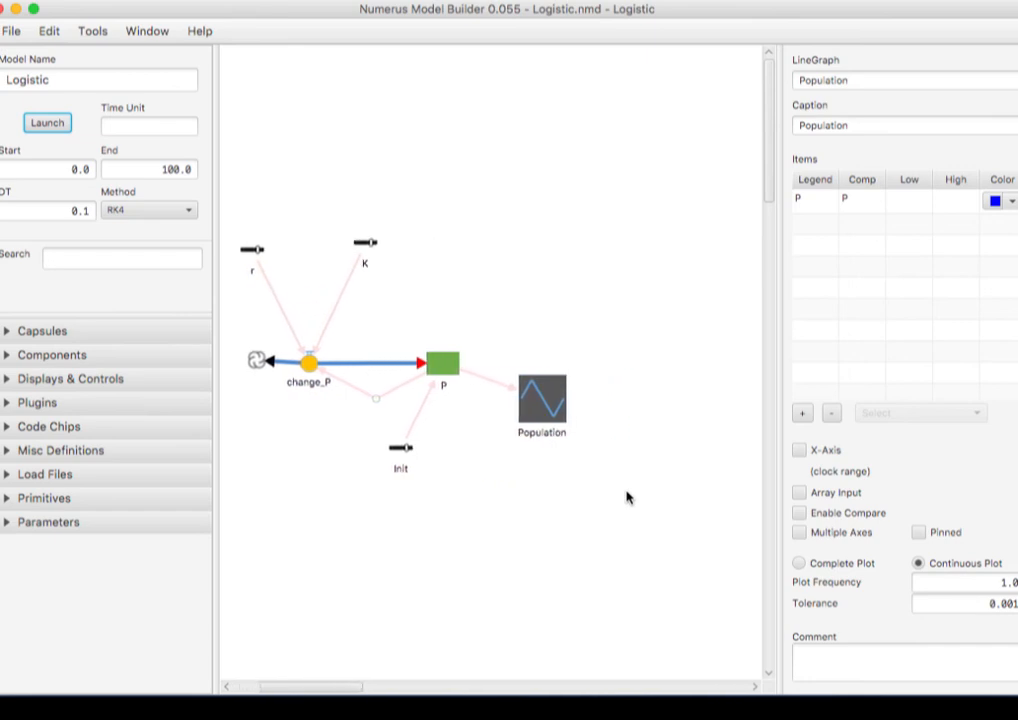
{"action": "left_click", "coordinate": [52, 124]}
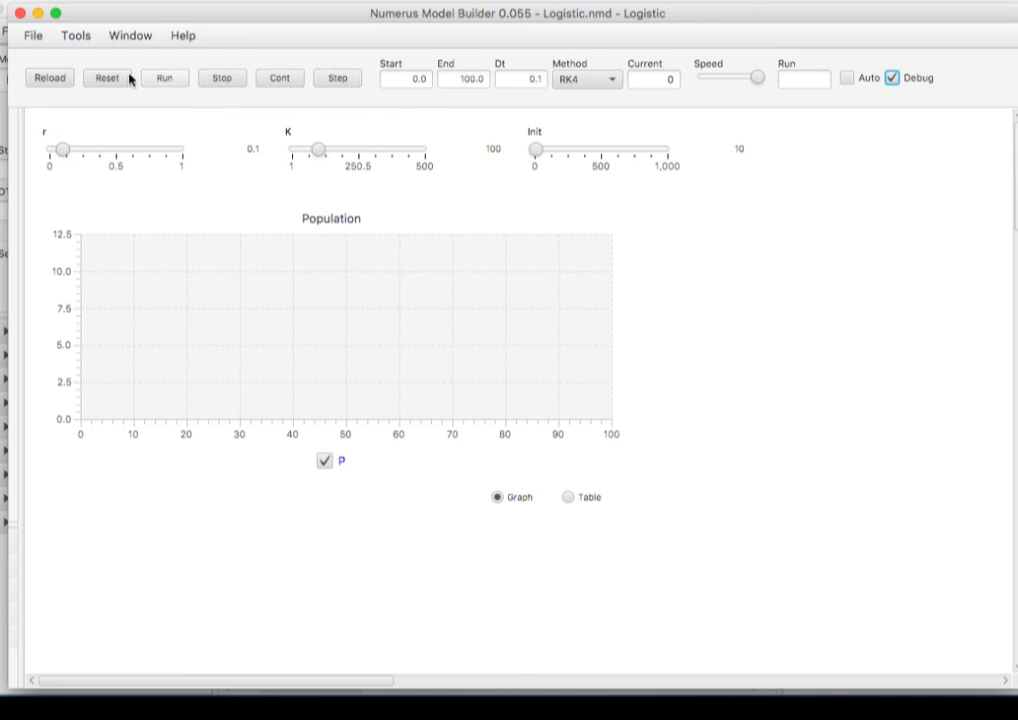
{"action": "left_click", "coordinate": [52, 78]}
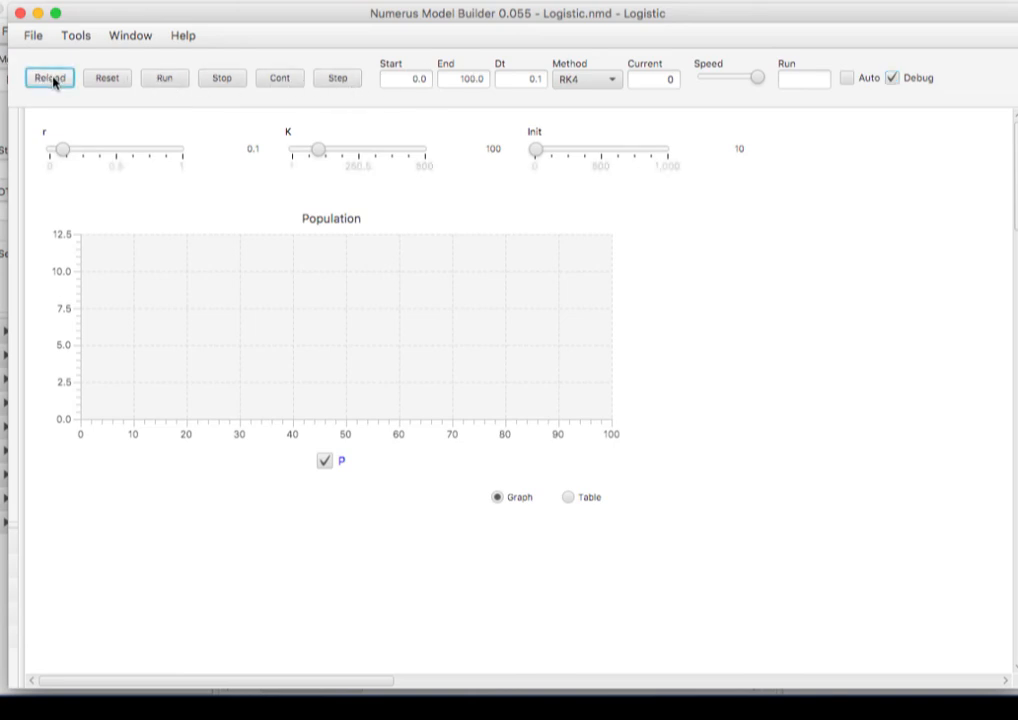
Lower the simulation speed slightly, then shrink the simulation window and place it beside the model diagram
{"action": "left_click_drag", "start_coordinate": [757, 78], "coordinate": [743, 80]}
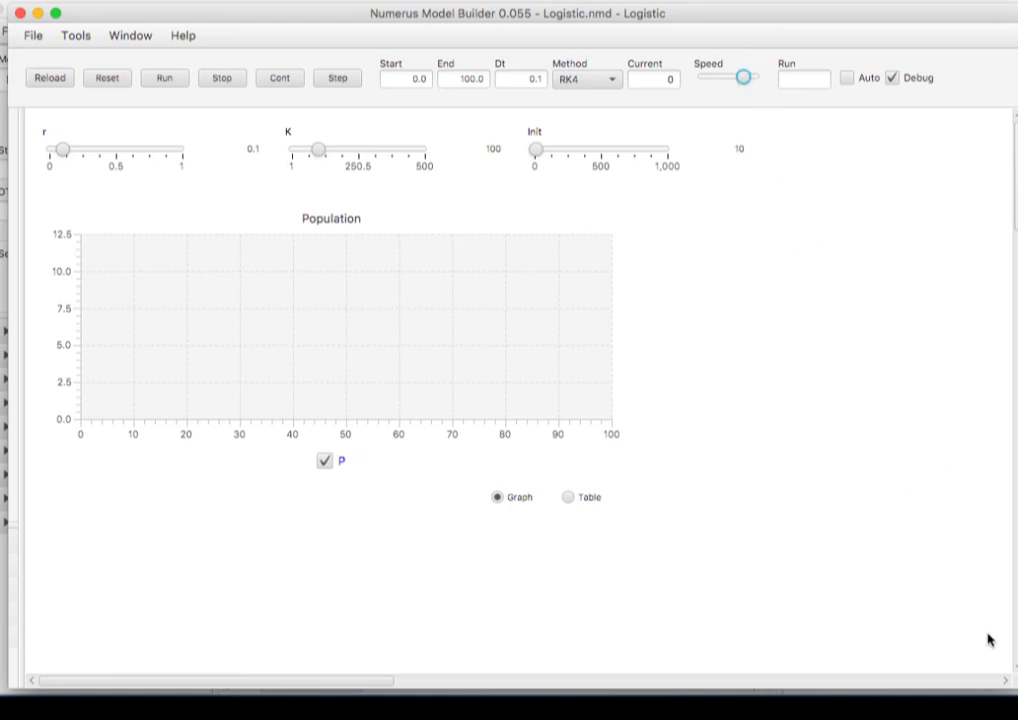
{"action": "left_click_drag", "start_coordinate": [1012, 688], "coordinate": [619, 505]}
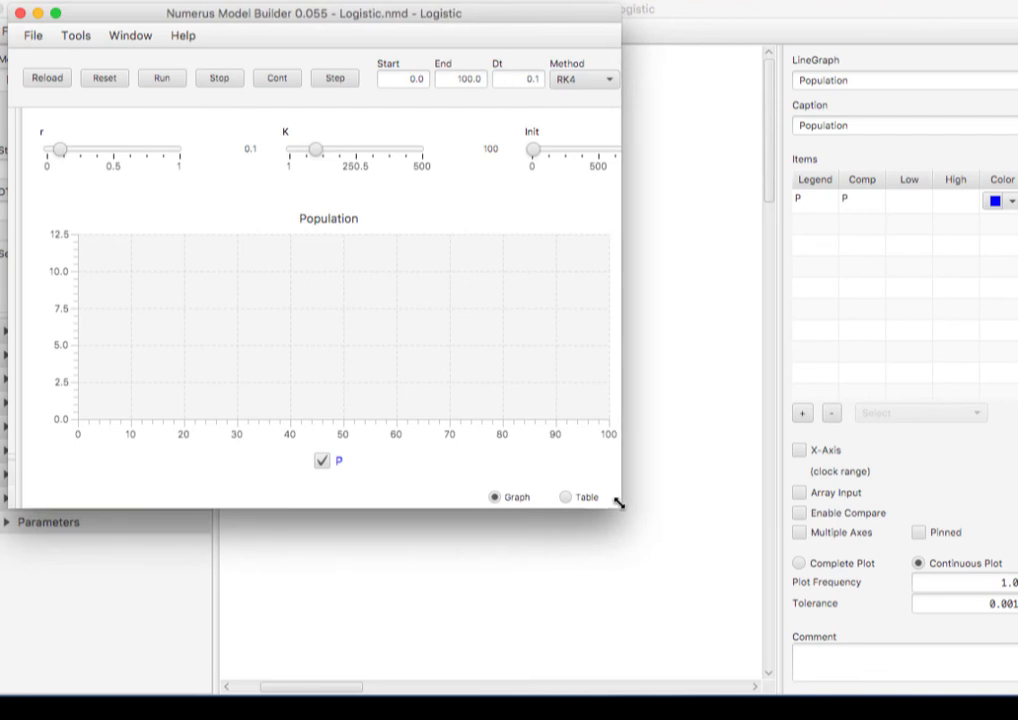
{"action": "left_click_drag", "start_coordinate": [400, 18], "coordinate": [899, 57]}
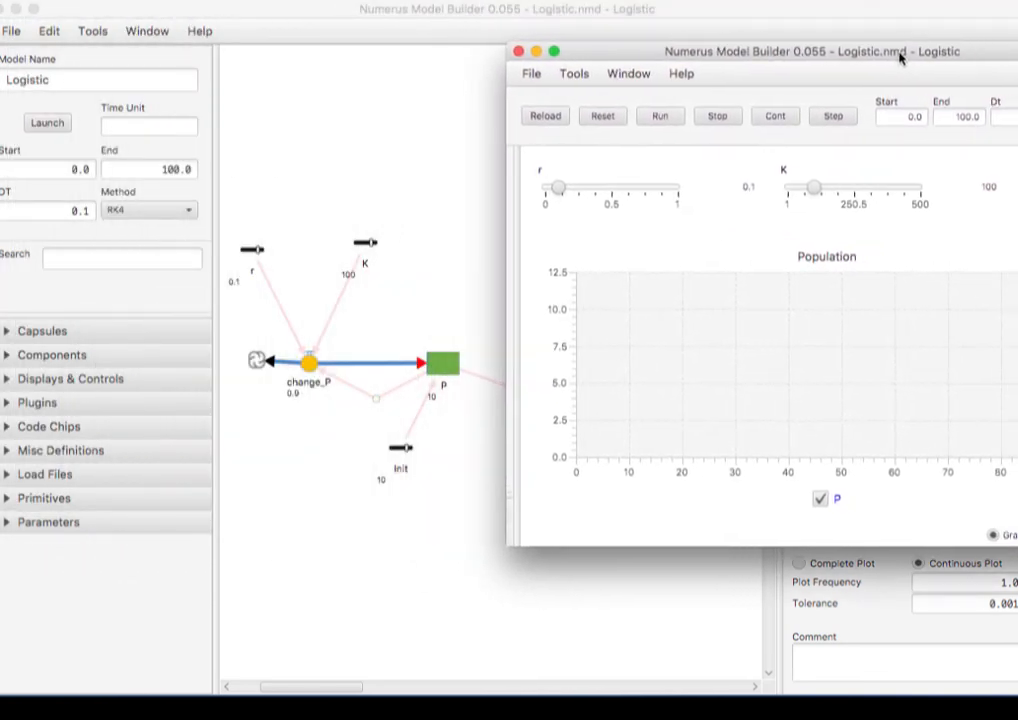